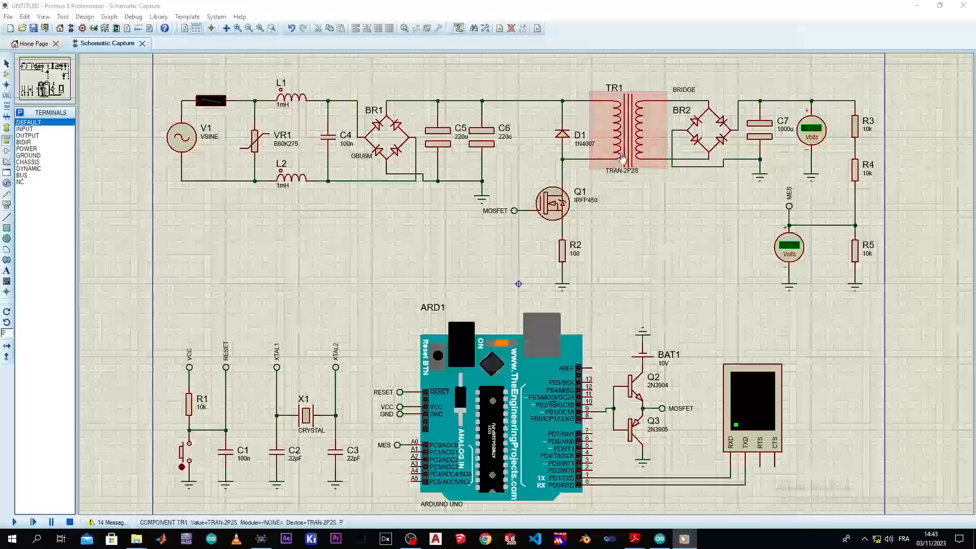
Show the amplitude and frequency of sine source V1 on the schematic by setting both properties to Show All
scroll(621, 153, "up", 2)
scroll(527, 282, "down", 2)
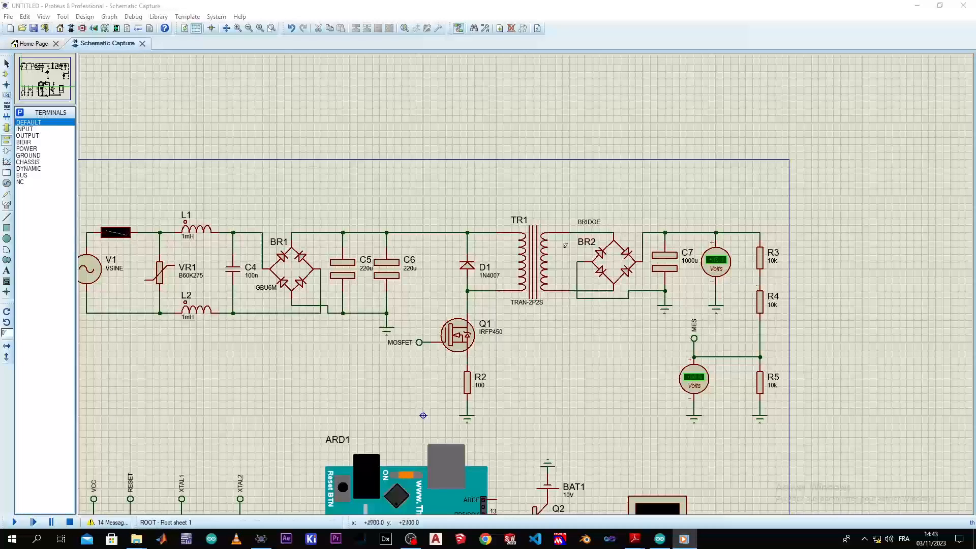
scroll(543, 279, "down", 1)
scroll(526, 287, "up", 1)
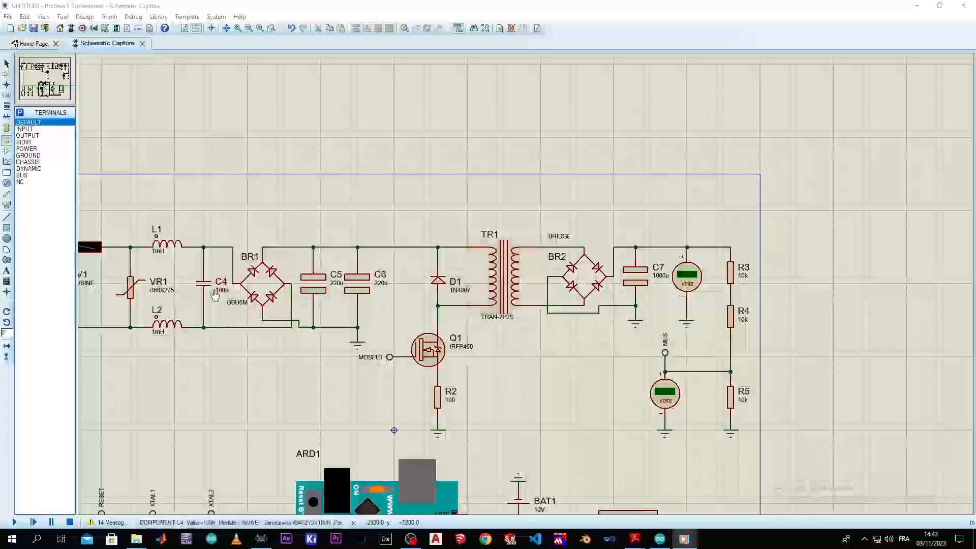
scroll(215, 294, "down", 1)
scroll(214, 294, "up", 2)
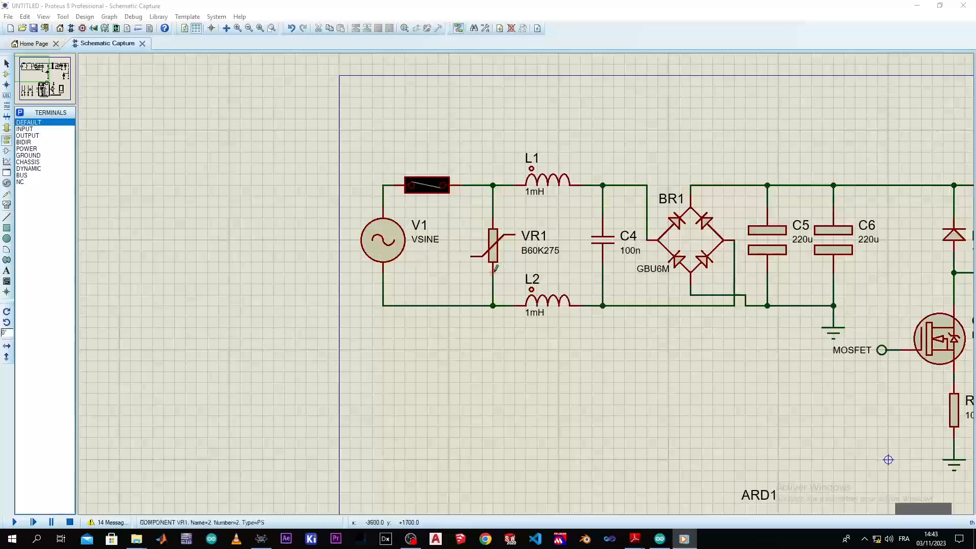
double_click(389, 249)
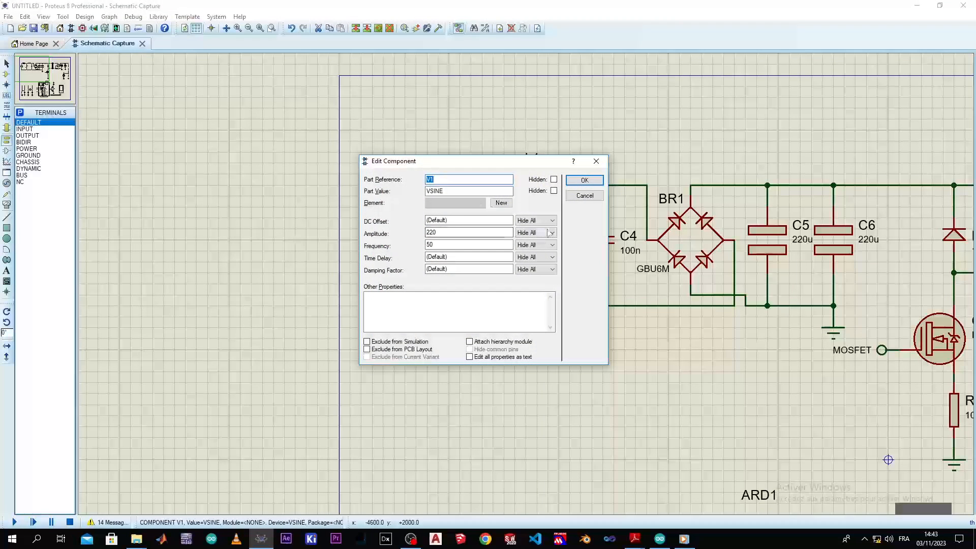
left_click(548, 234)
left_click(540, 245)
left_click(539, 246)
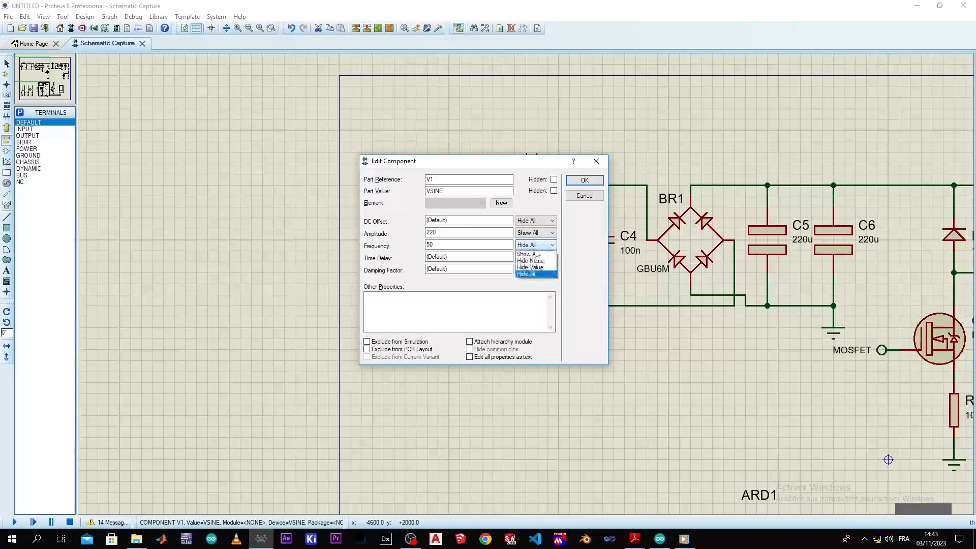
left_click(536, 256)
left_click(578, 181)
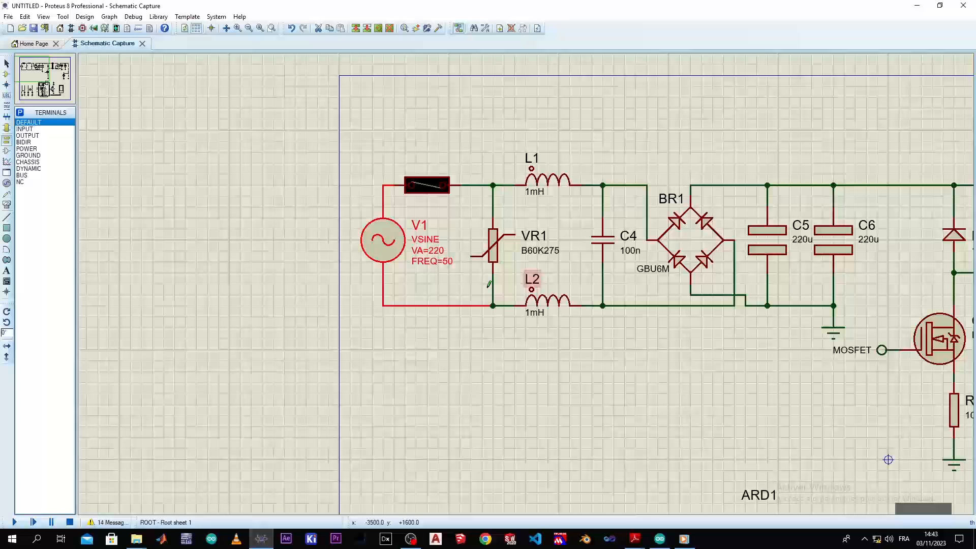
left_click(464, 372)
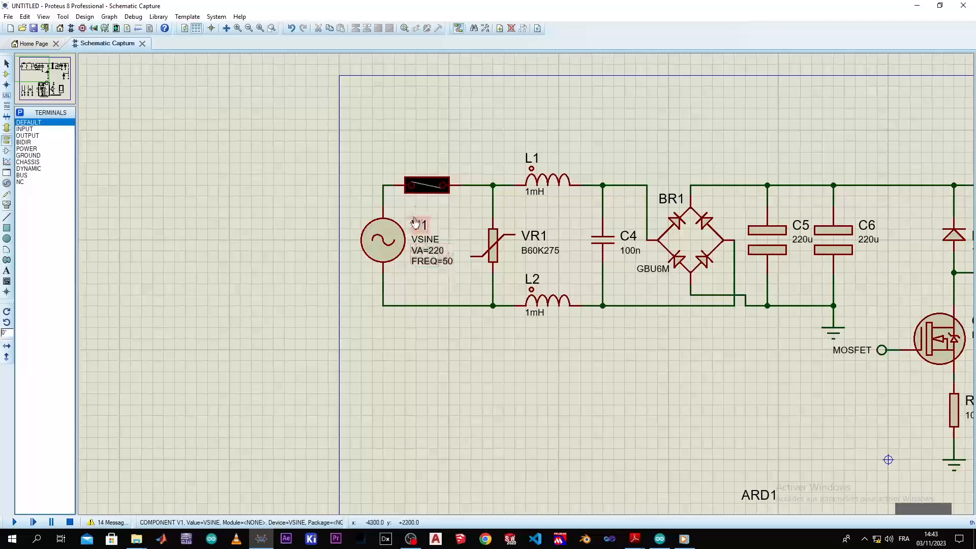
Set the rated current of the fuse between V1 and L1 to 3A
double_click(440, 189)
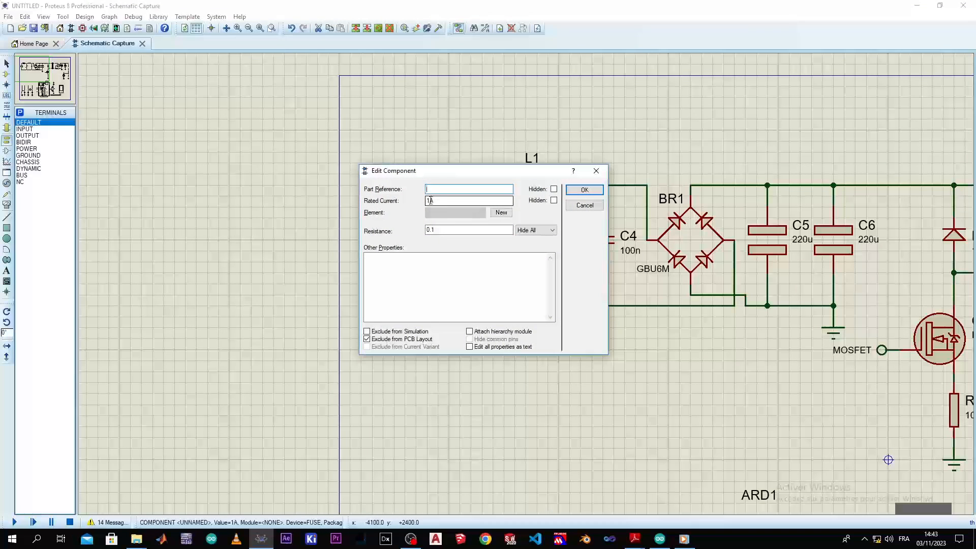
left_click(430, 201)
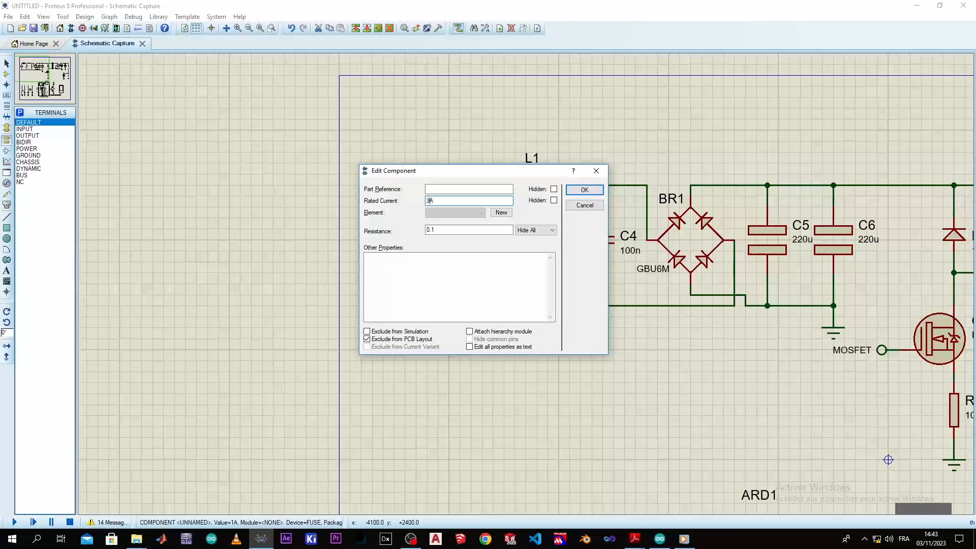
type("3")
key("Return")
left_click(672, 124)
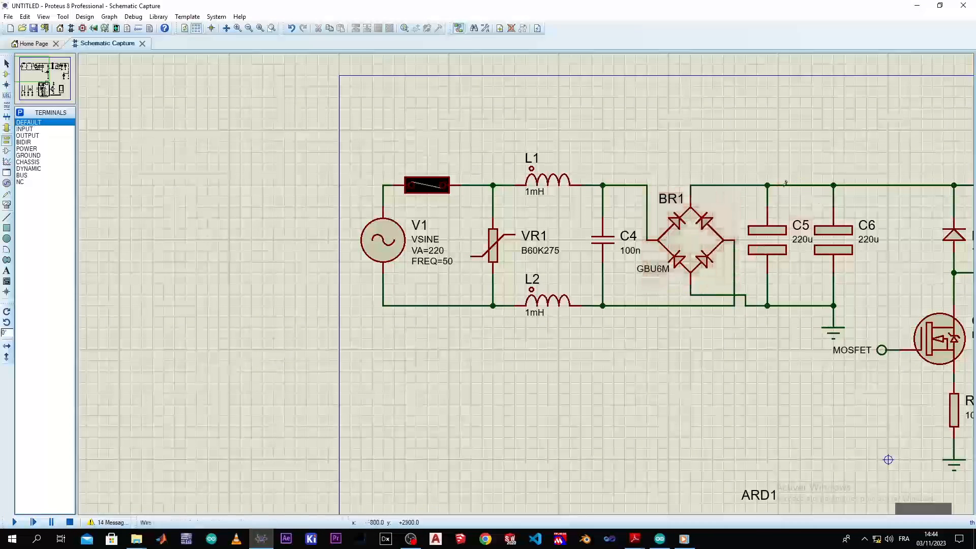
Check the capacitance and working voltage of capacitor C6, and examine the switching stage around Q1, D1 and TR1
double_click(834, 248)
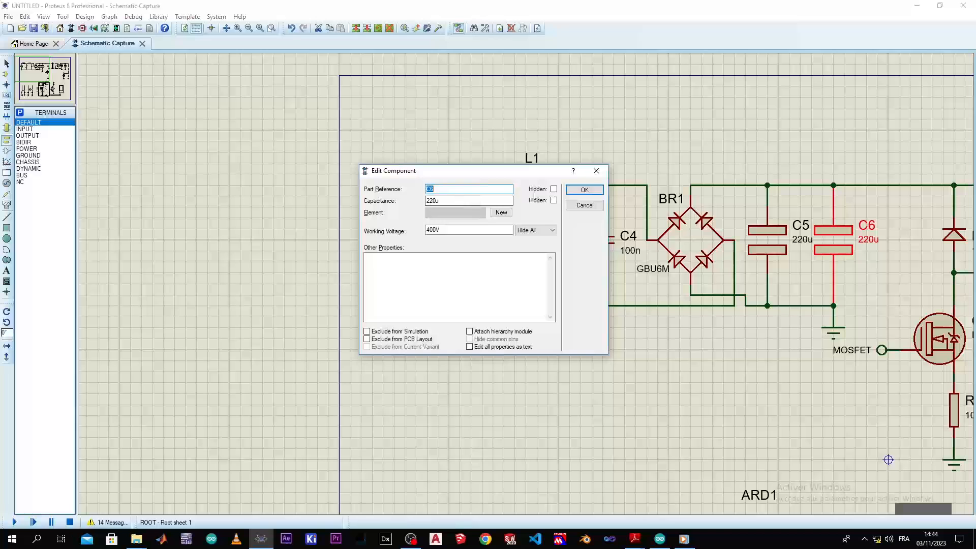
left_click(596, 171)
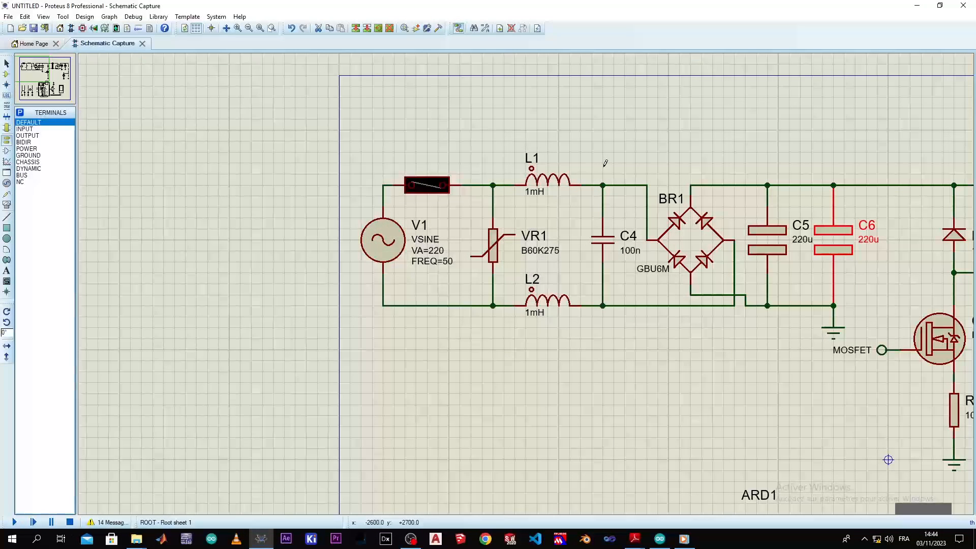
scroll(767, 207, "down", 2)
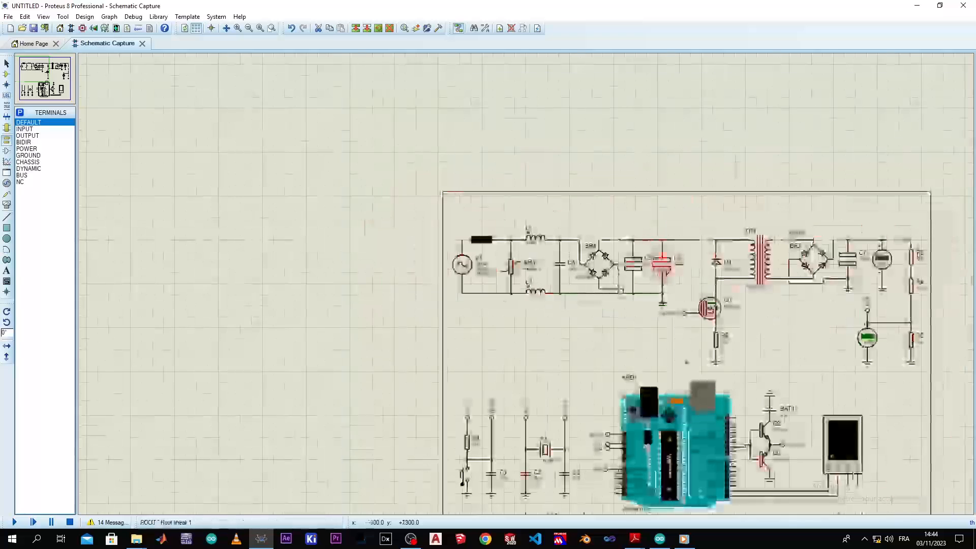
scroll(540, 277, "up", 2)
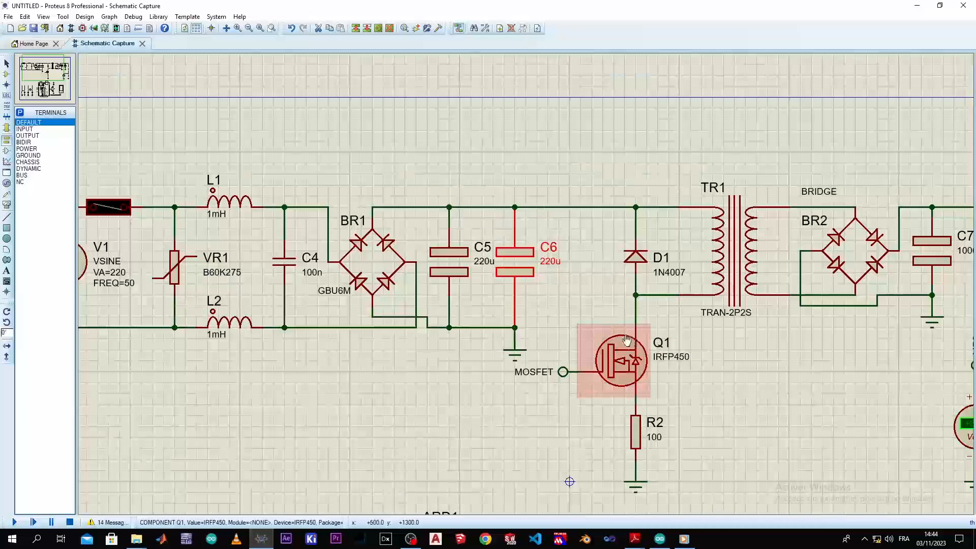
scroll(626, 341, "down", 2)
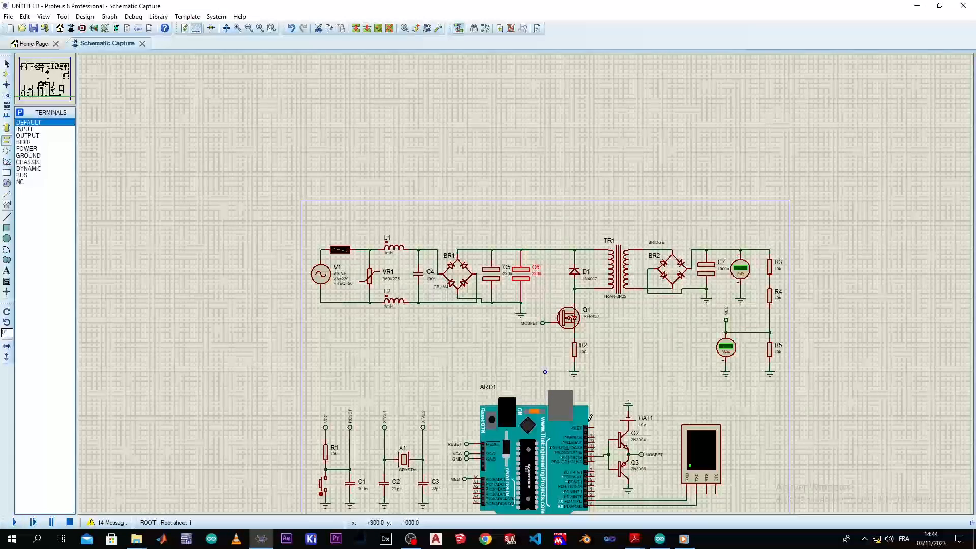
scroll(599, 296, "up", 1)
scroll(527, 280, "up", 2)
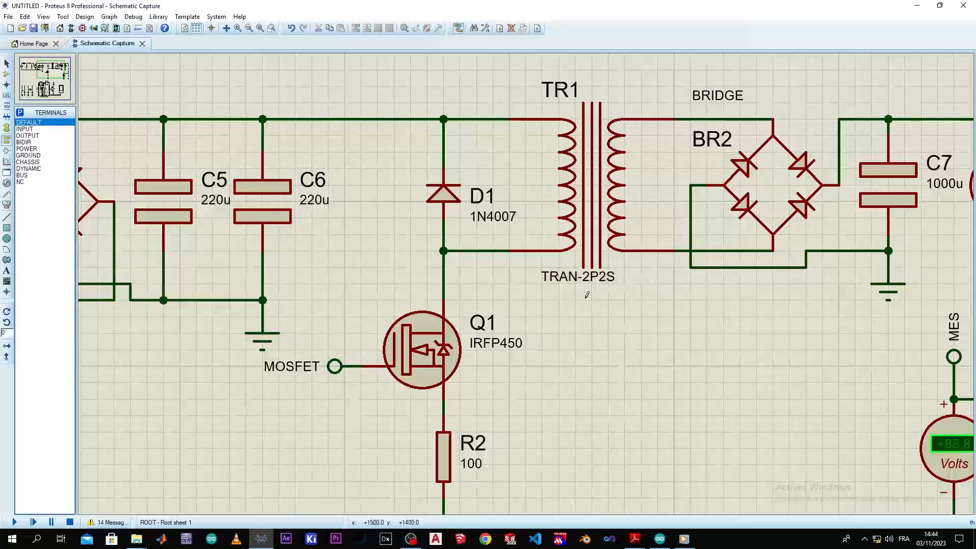
Examine the output stage with bridge BR2, capacitor C7, the voltmeters and the R3, R4, R5 divider
scroll(731, 229, "down", 1)
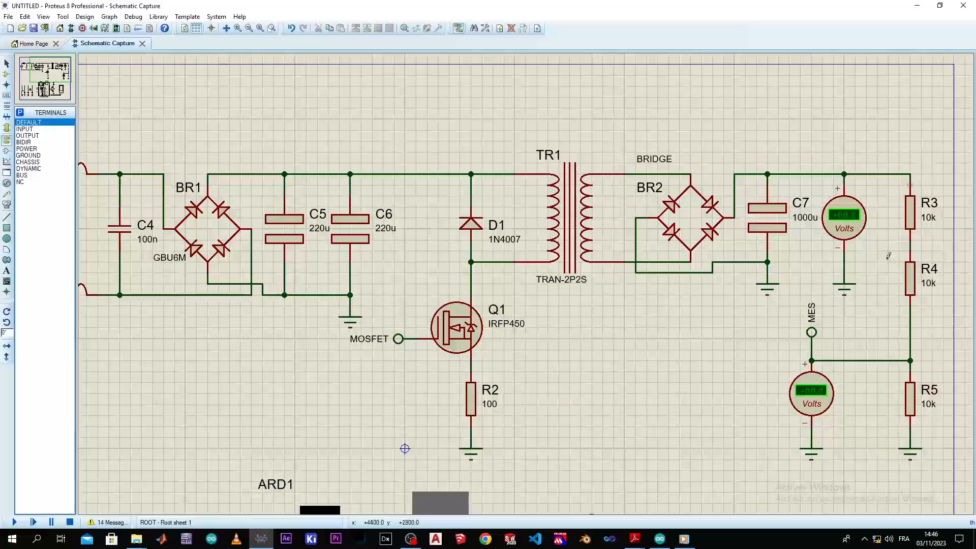
scroll(920, 296, "up", 2)
scroll(523, 274, "down", 2)
scroll(545, 77, "up", 3)
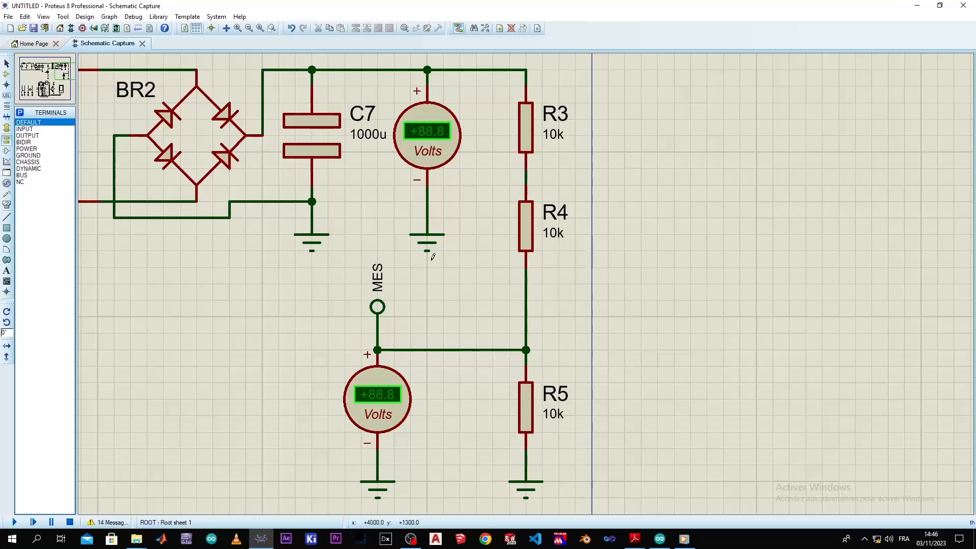
scroll(398, 267, "down", 1)
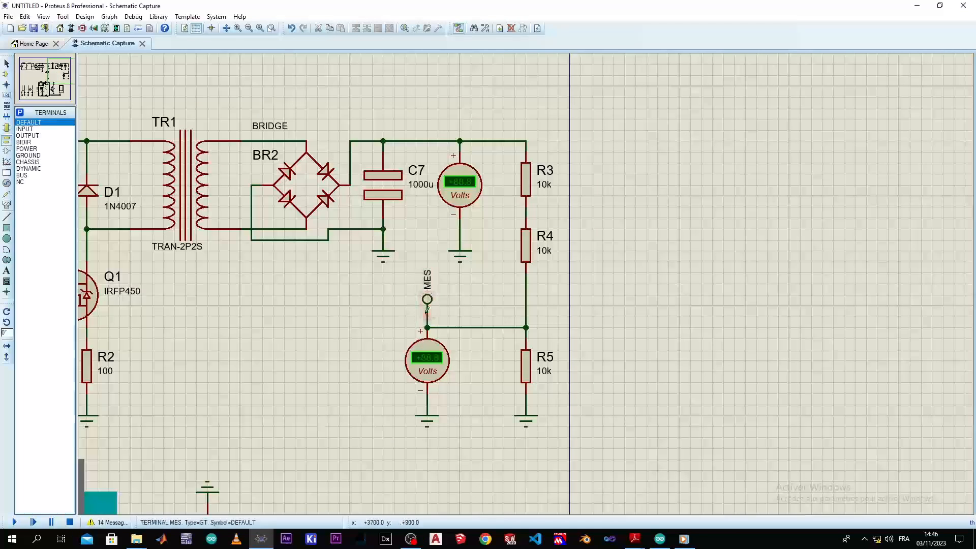
scroll(424, 303, "down", 2)
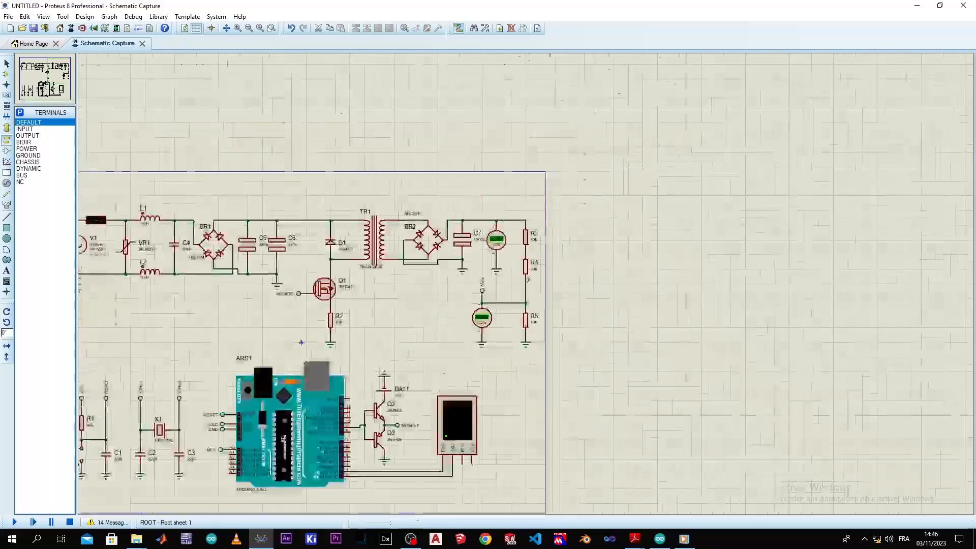
Examine the Arduino Uno's connections to the Q2/Q3 gate driver, the reset and crystal circuits, and the virtual terminal
scroll(218, 163, "up", 2)
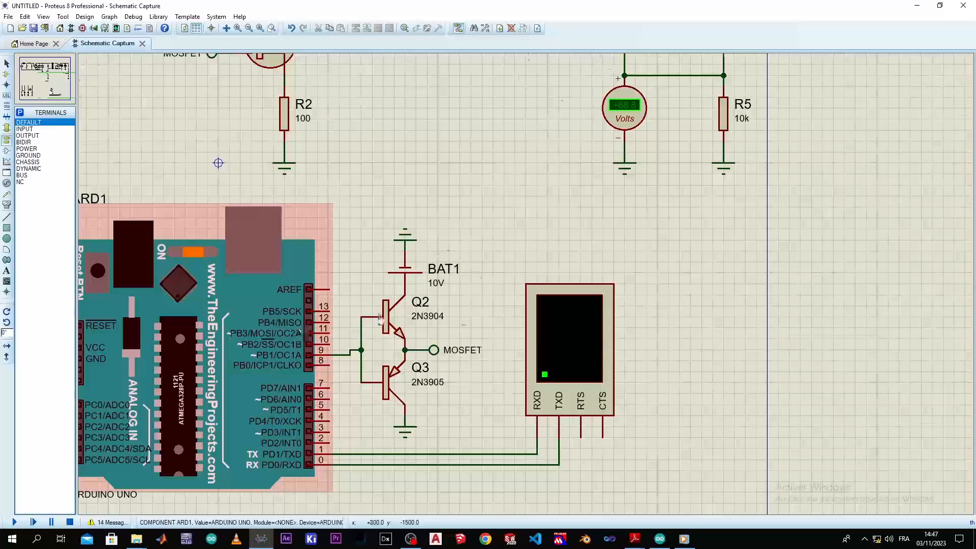
scroll(380, 319, "down", 2)
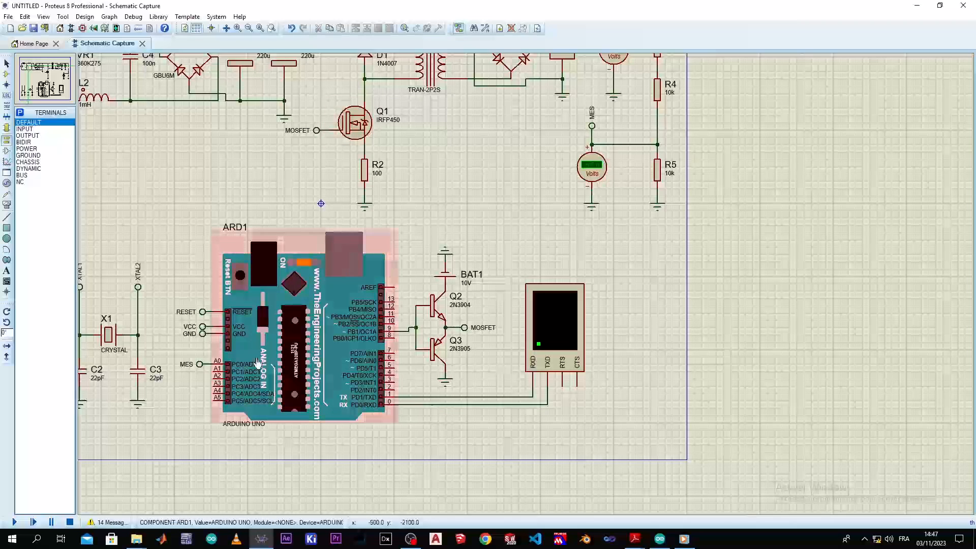
scroll(183, 365, "down", 1)
scroll(297, 337, "up", 3)
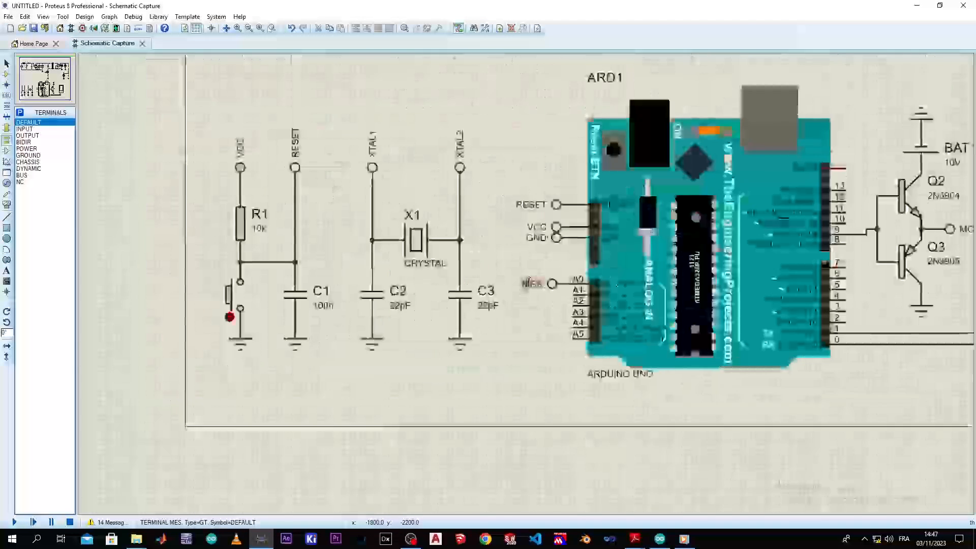
scroll(290, 178, "down", 2)
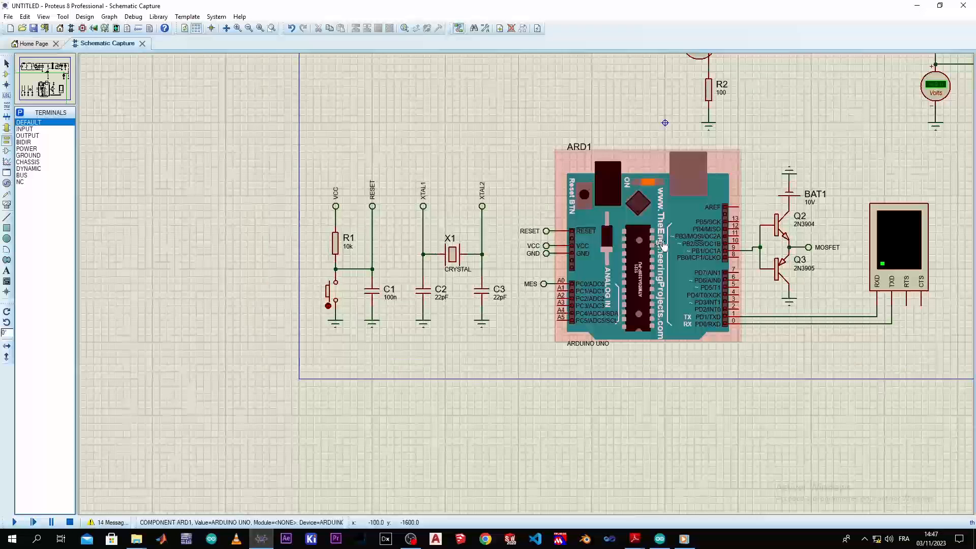
scroll(753, 243, "down", 1)
scroll(354, 311, "up", 2)
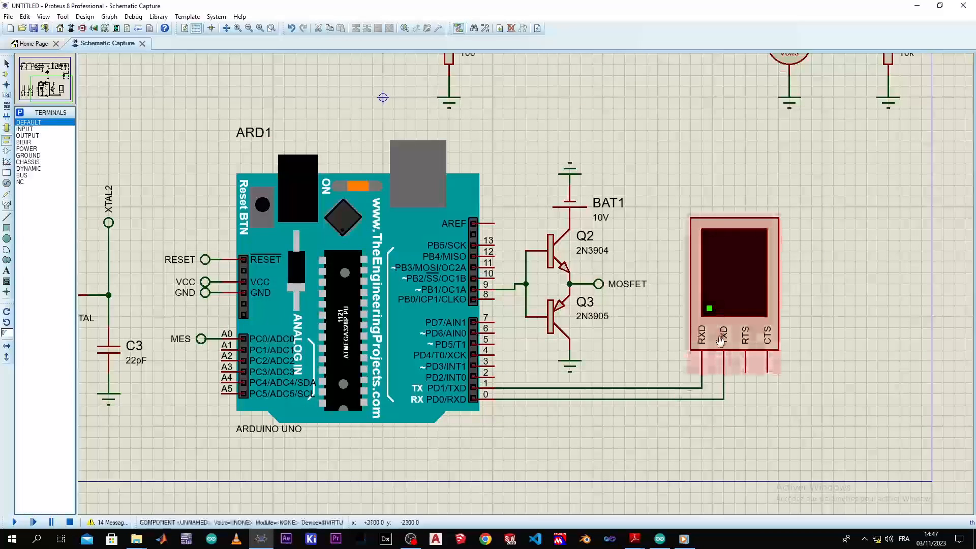
Inspect the voltmeter at the MES measuring node beside R5
scroll(807, 251, "down", 2)
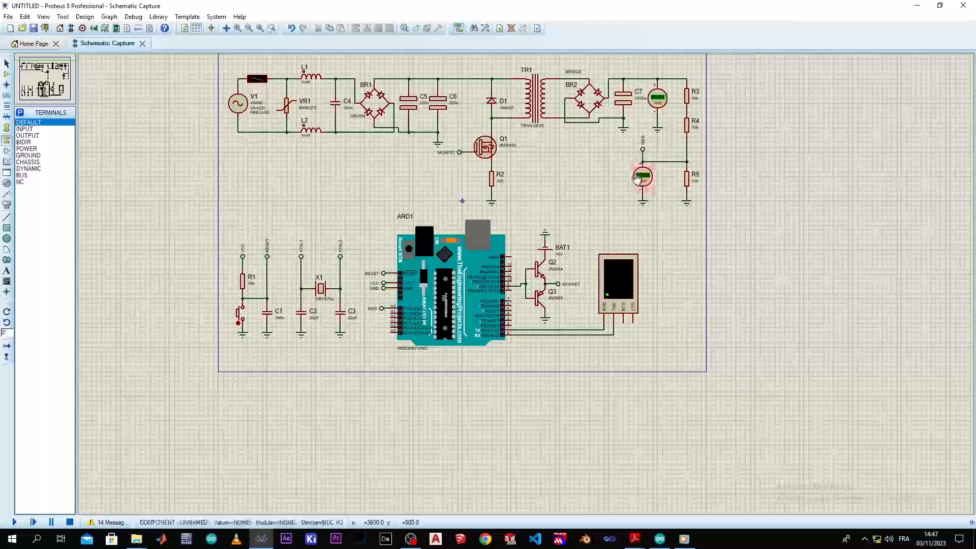
scroll(639, 173, "up", 2)
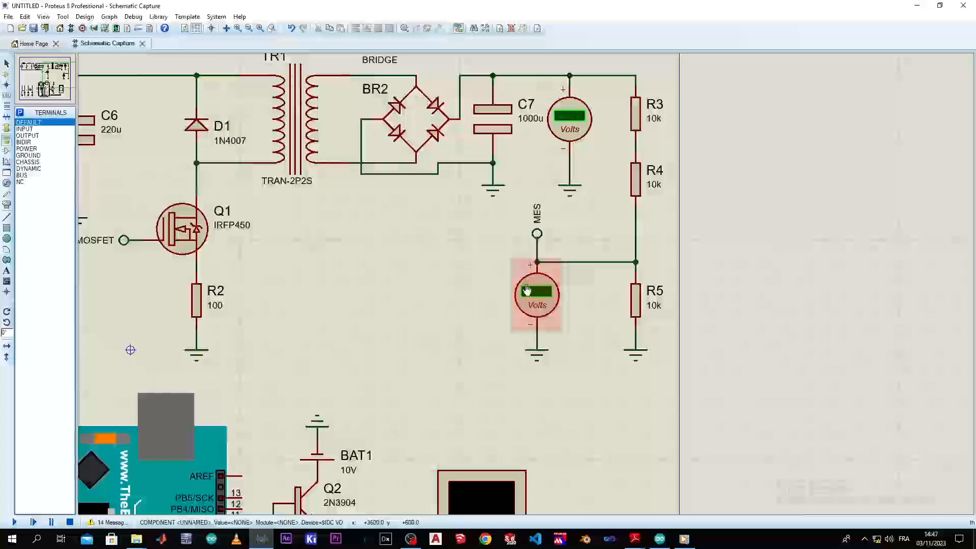
scroll(526, 289, "down", 2)
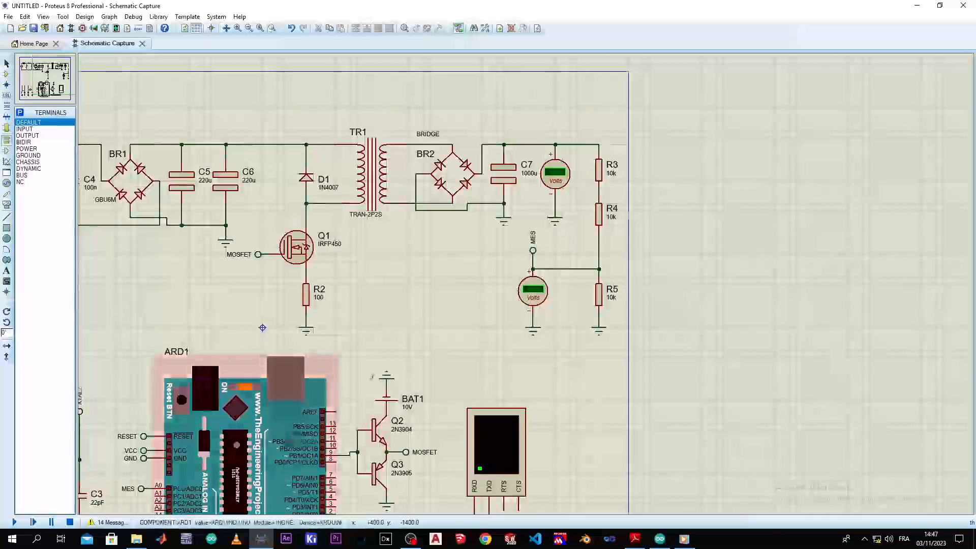
Inspect the Arduino's GND terminal and check the terminal label of the ground symbol below capacitor C3
scroll(526, 283, "down", 1)
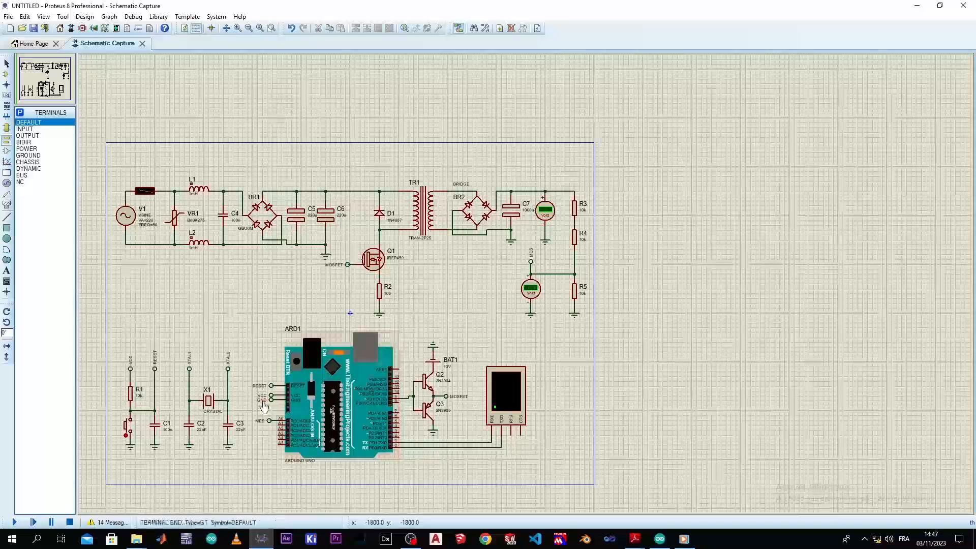
scroll(263, 405, "up", 3)
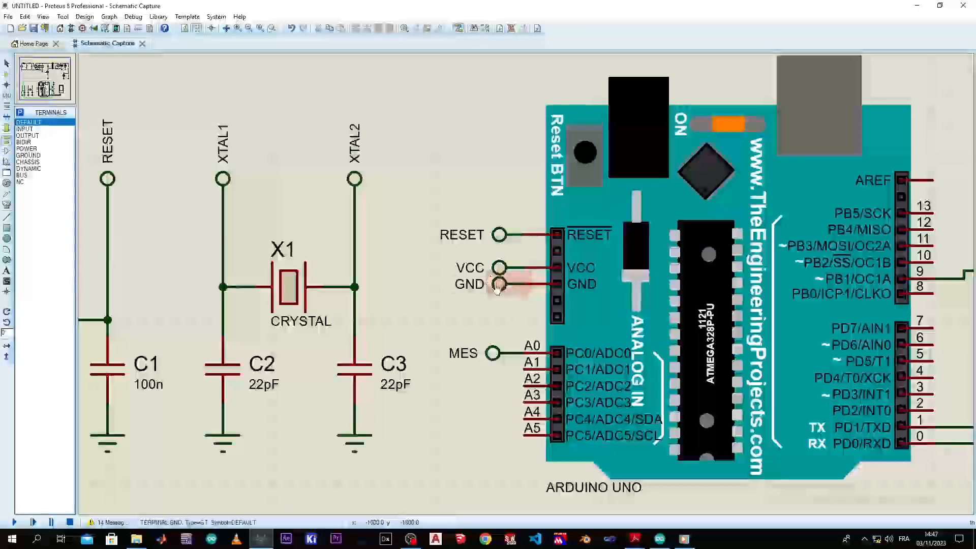
left_click(355, 450)
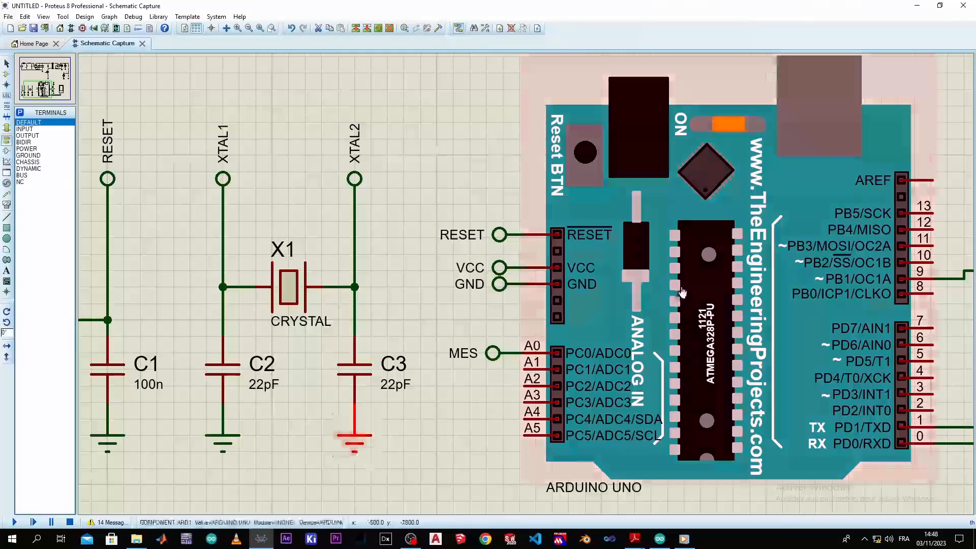
scroll(758, 308, "down", 2)
scroll(683, 294, "up", 1)
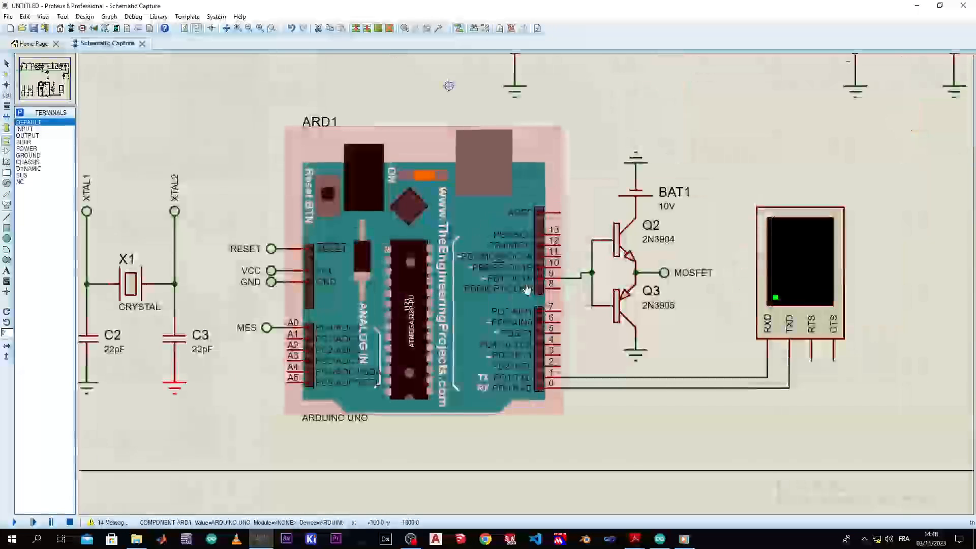
scroll(527, 290, "down", 1)
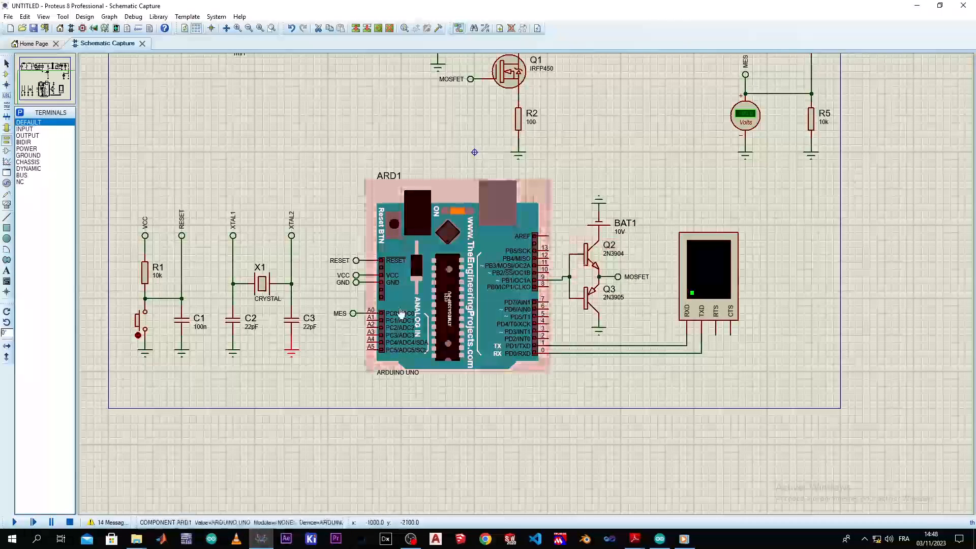
scroll(358, 284, "up", 2)
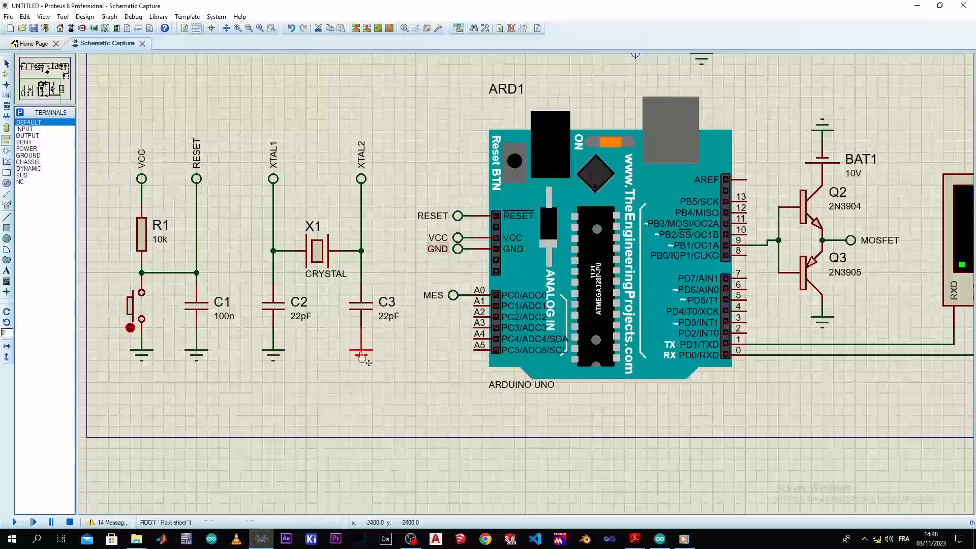
double_click(361, 355)
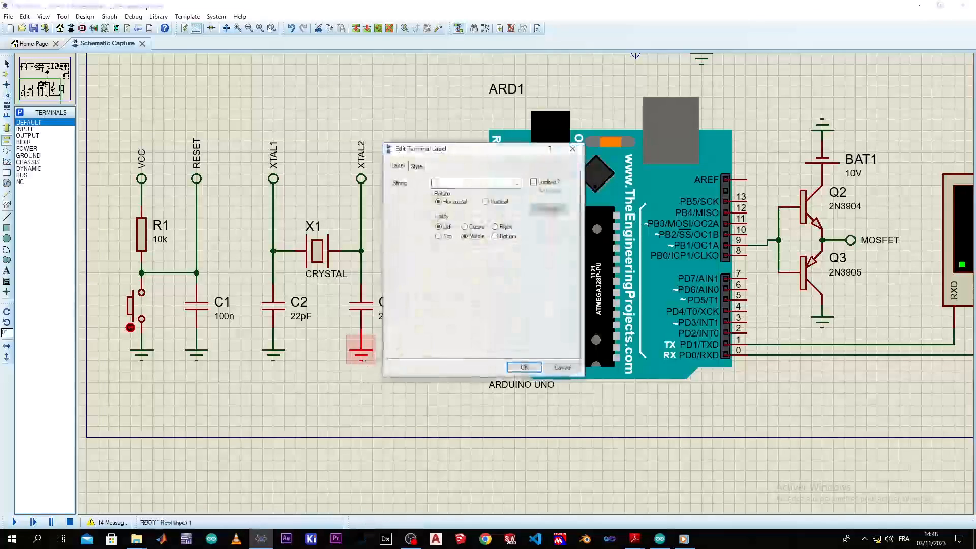
left_click(572, 150)
Examine the ground connections below R5 and below the voltmeter at the MES node
scroll(567, 239, "down", 3)
scroll(208, 262, "up", 3)
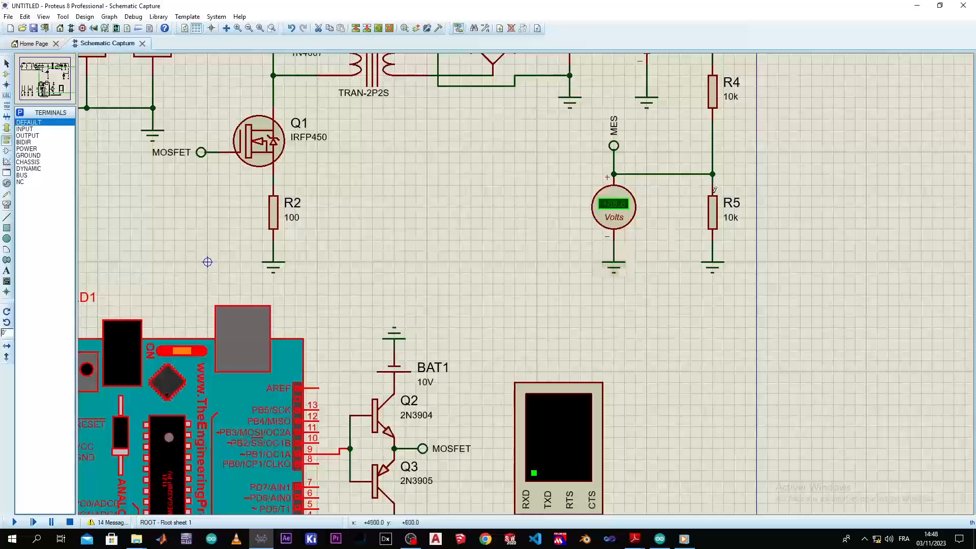
scroll(714, 190, "down", 2)
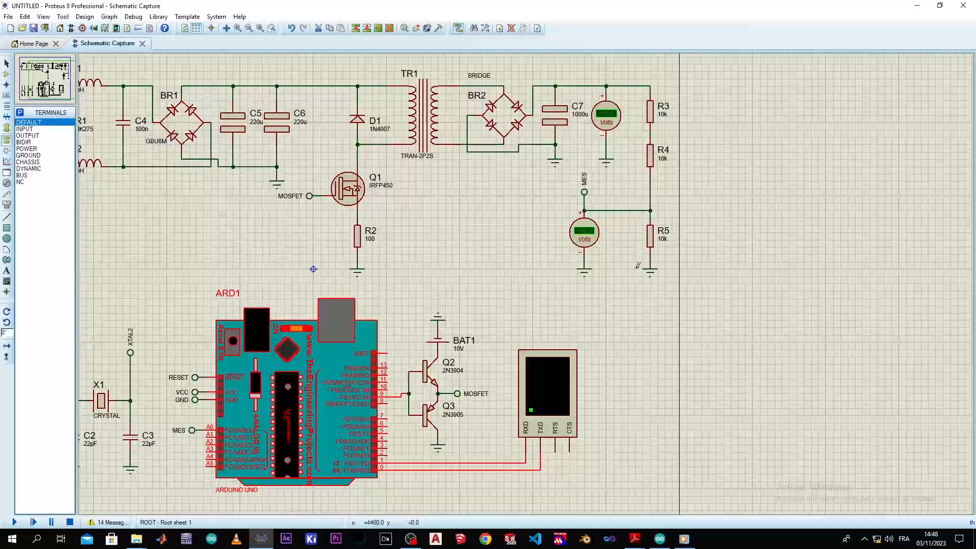
left_click(653, 277)
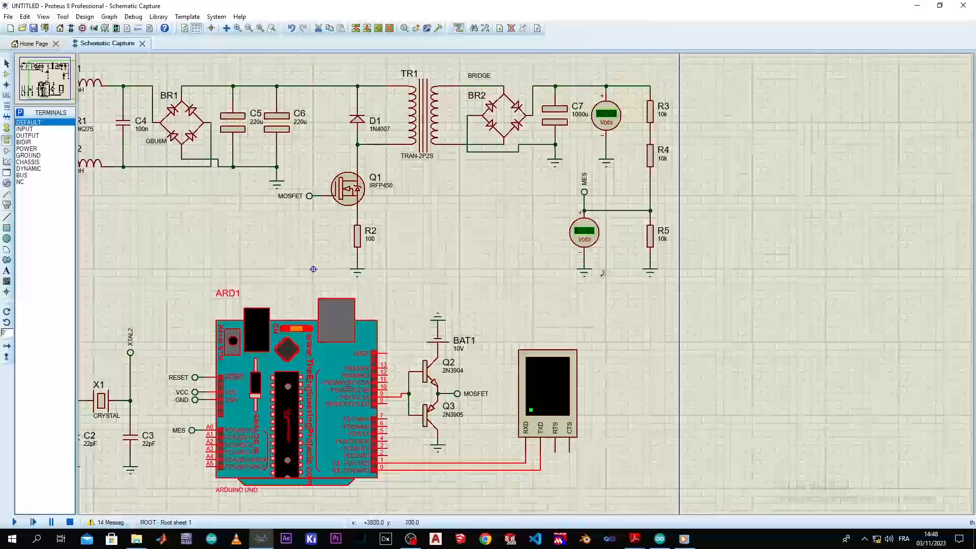
left_click(583, 271)
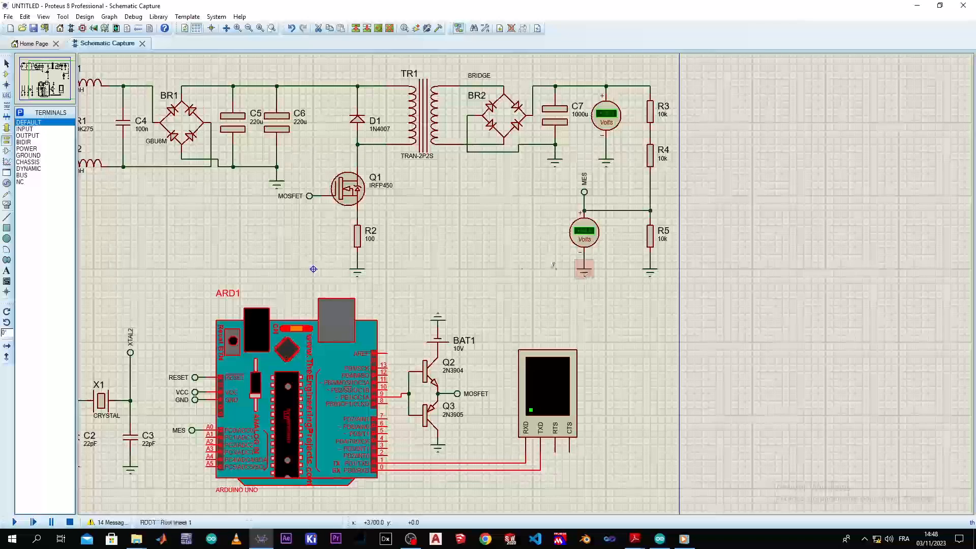
left_click(408, 312)
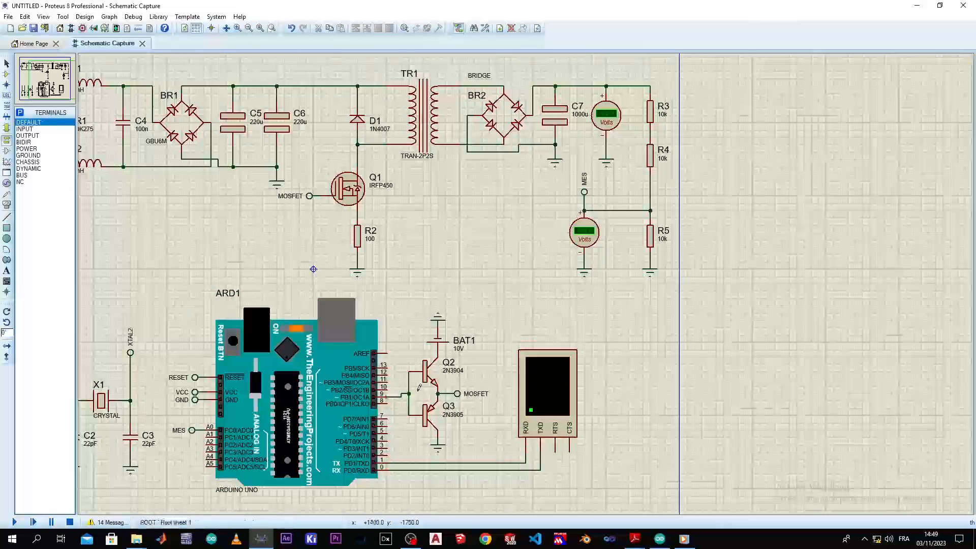
Trace the MOSFET drive signal from Arduino pin 9 through the Q2/Q3 pair to the gate of Q1
scroll(408, 393, "up", 1)
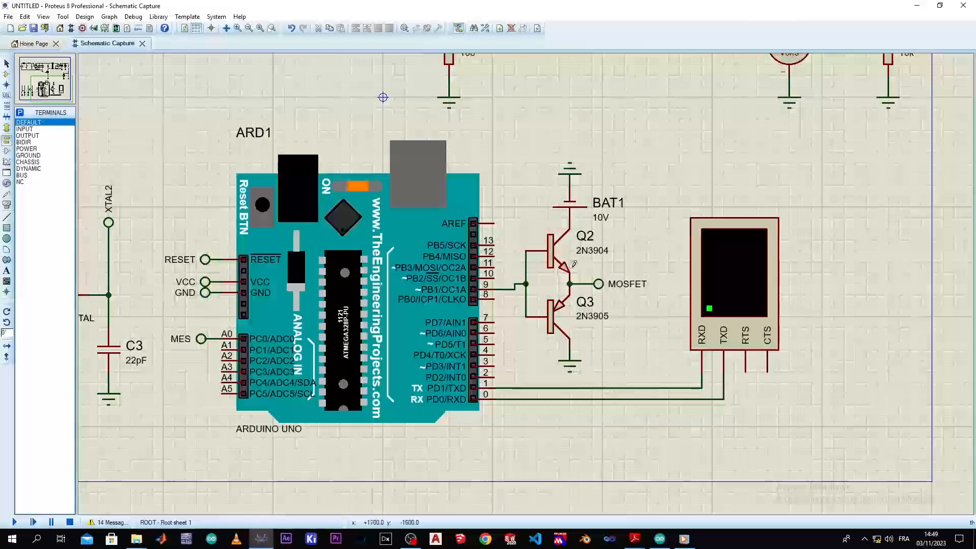
scroll(527, 280, "up", 1)
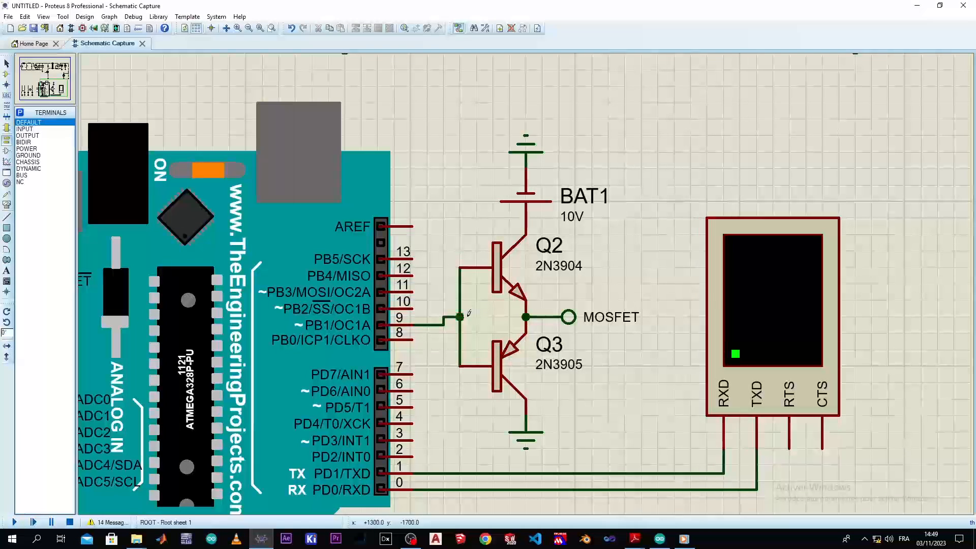
scroll(494, 307, "down", 3)
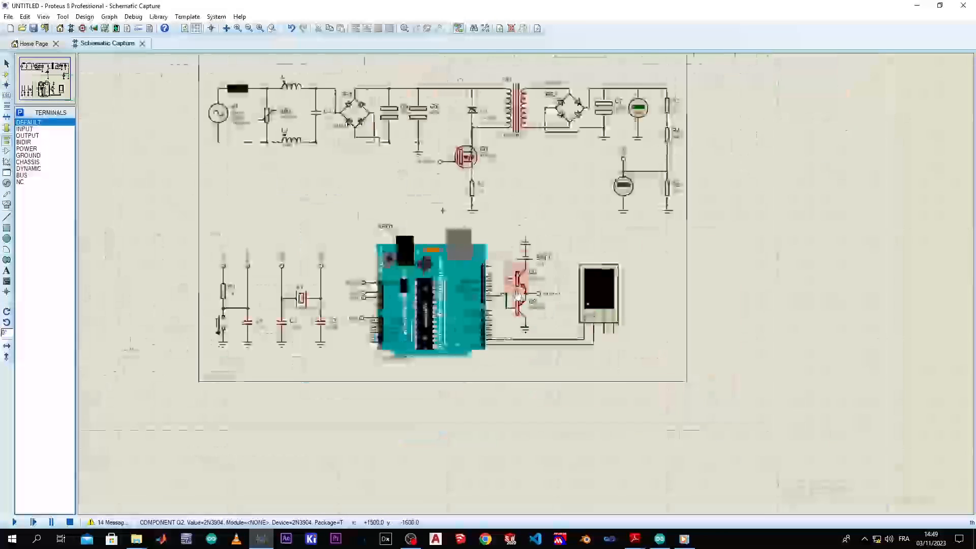
scroll(533, 155, "up", 2)
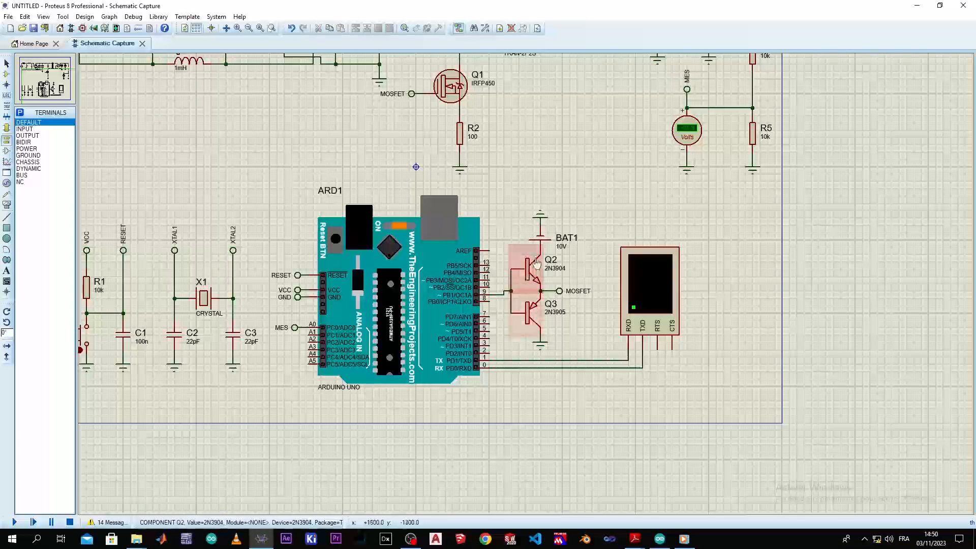
scroll(505, 180, "down", 1)
scroll(474, 171, "up", 2)
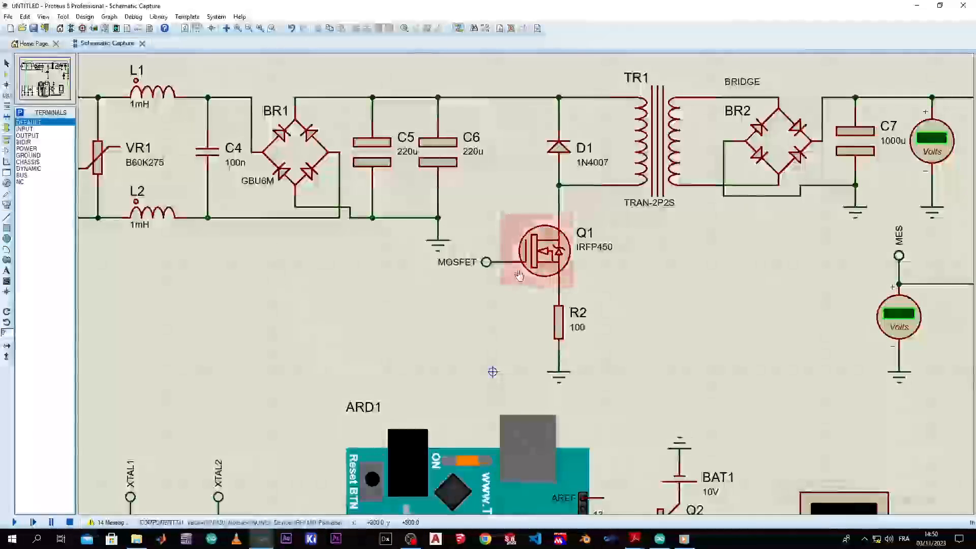
scroll(523, 283, "down", 1)
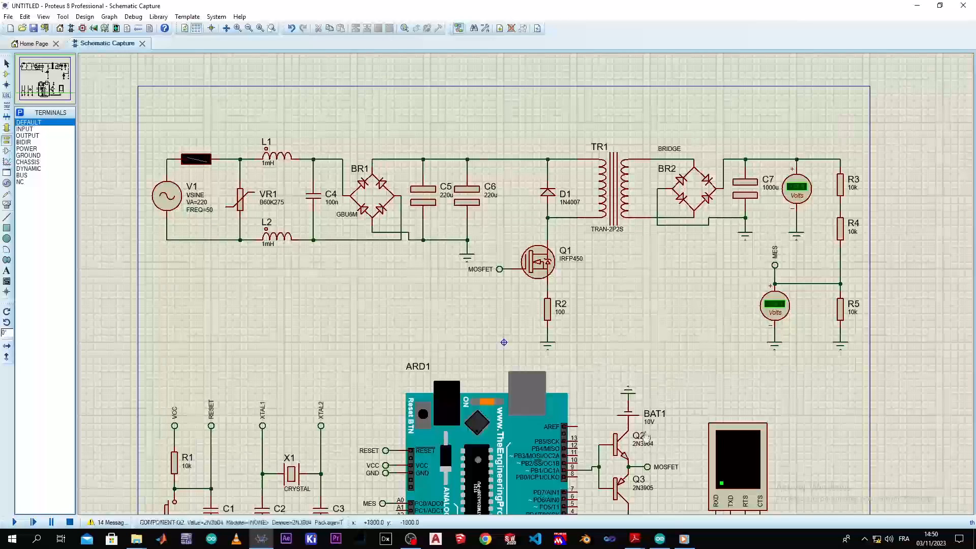
scroll(524, 278, "up", 2)
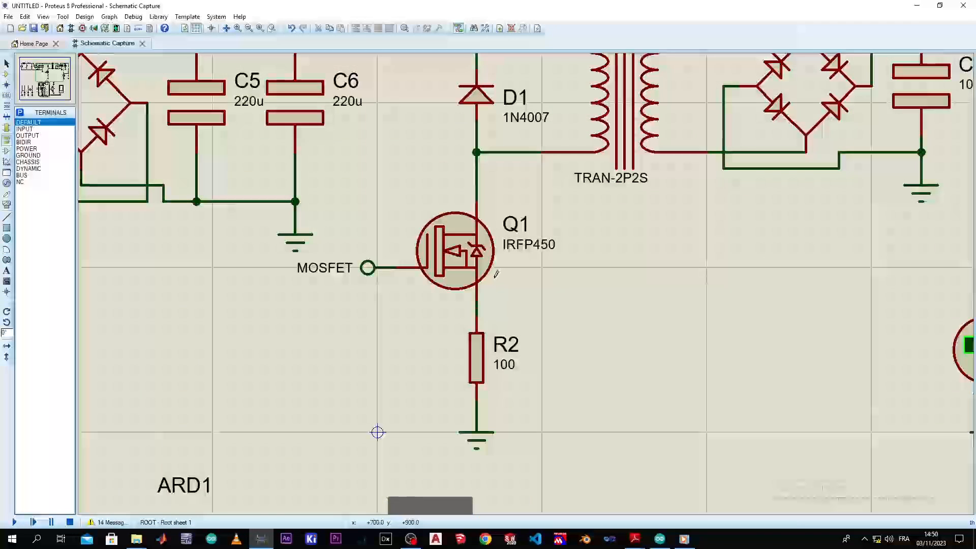
scroll(493, 279, "down", 1)
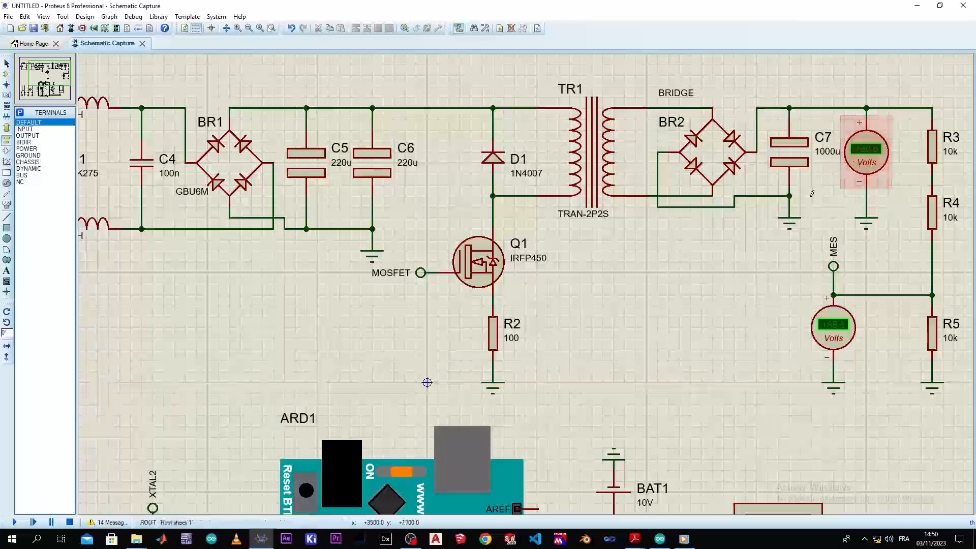
Run the simulation and compare the output voltmeter beside C7 with the voltage values printed in the virtual terminal
scroll(670, 222, "down", 1)
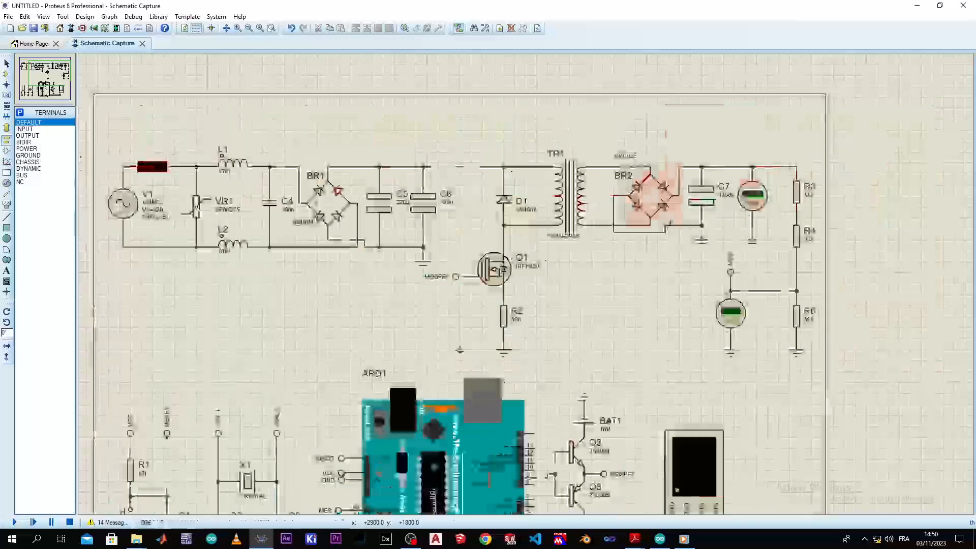
scroll(595, 294, "down", 1)
scroll(569, 355, "up", 1)
scroll(525, 249, "down", 1)
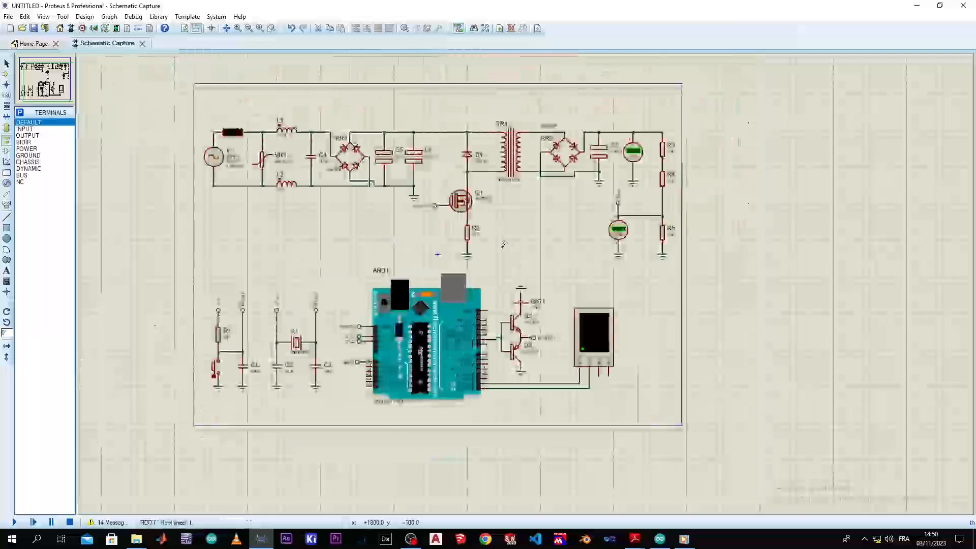
scroll(503, 244, "up", 1)
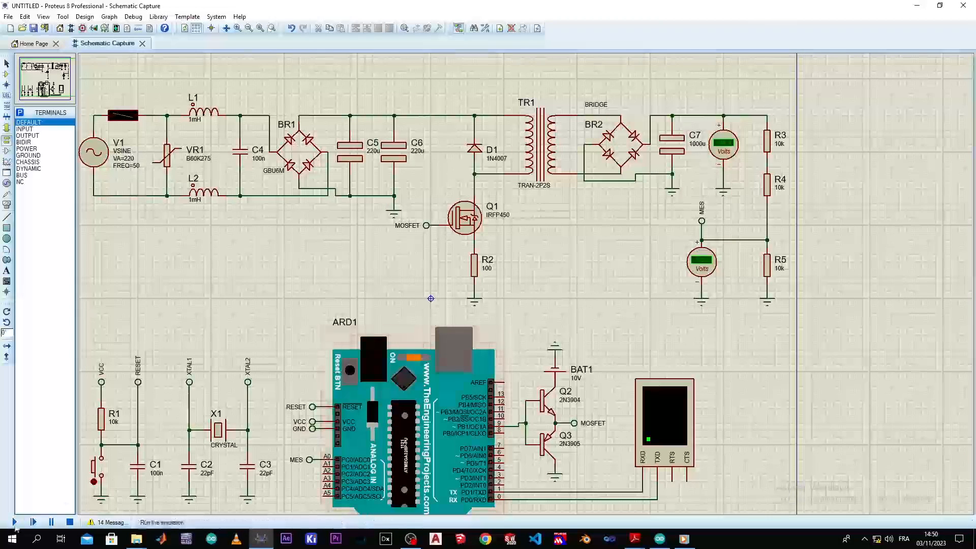
left_click(14, 523)
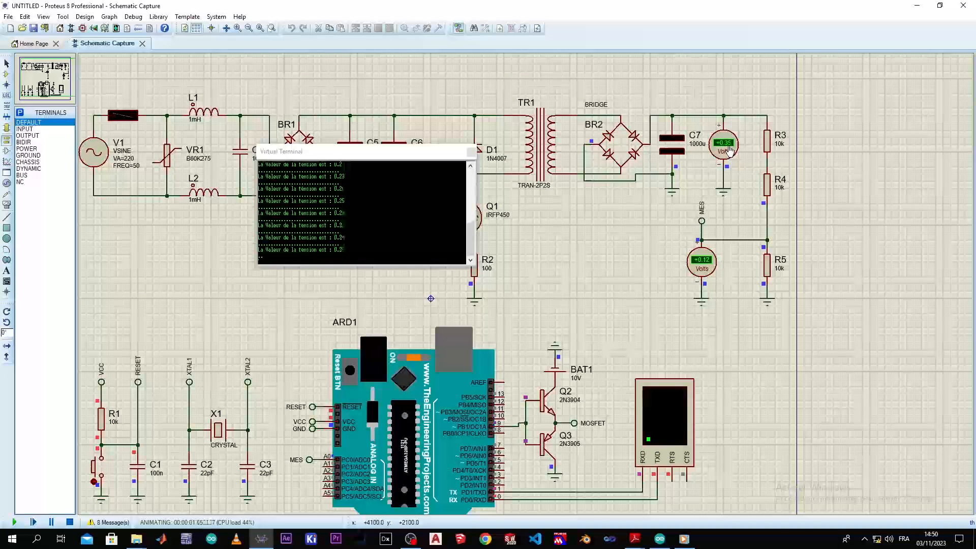
scroll(728, 149, "up", 1)
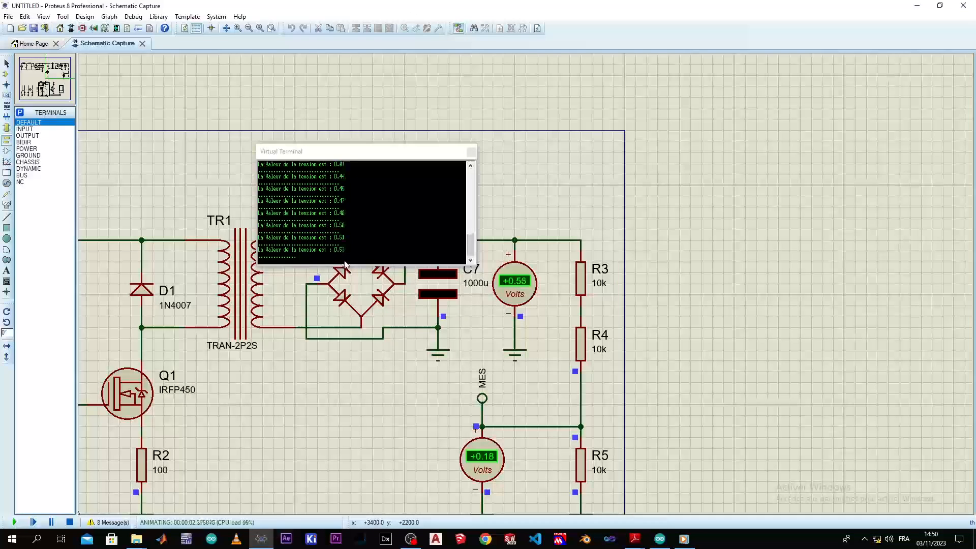
scroll(341, 323, "down", 2)
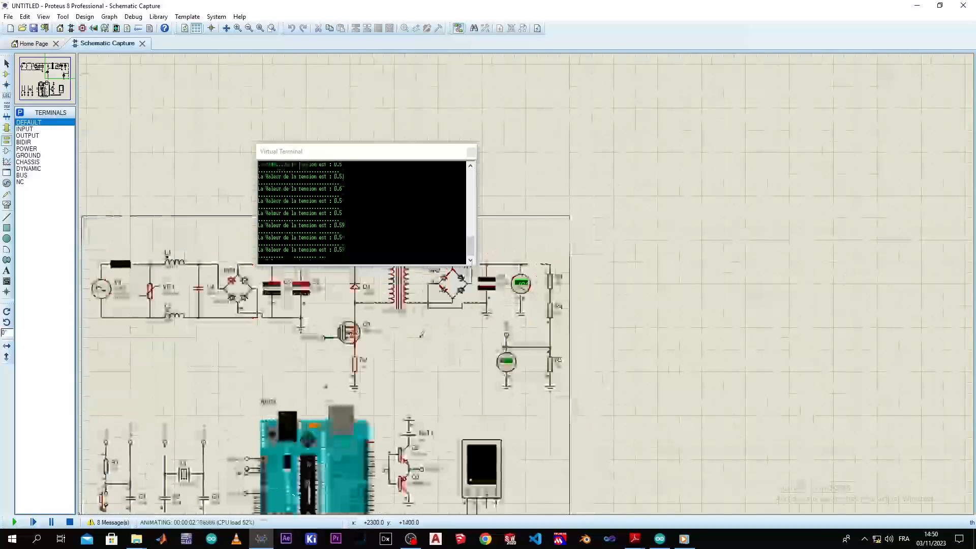
scroll(378, 409, "down", 1)
scroll(417, 375, "up", 2)
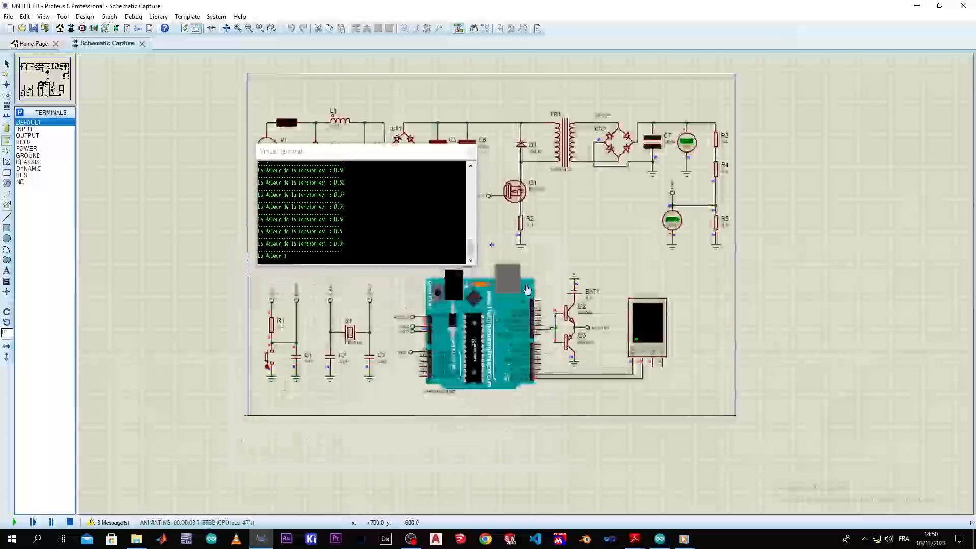
scroll(631, 164, "down", 1)
scroll(585, 318, "up", 2)
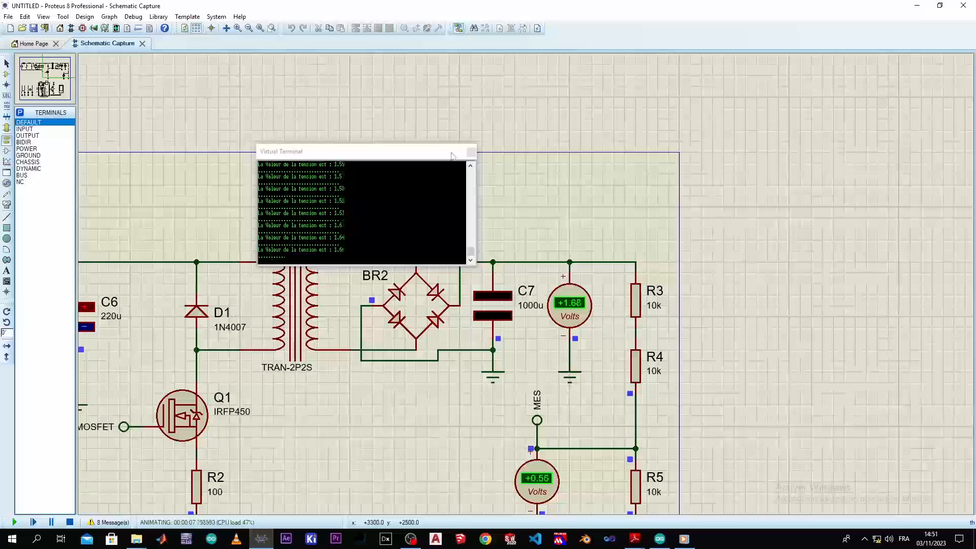
scroll(557, 415, "down", 1)
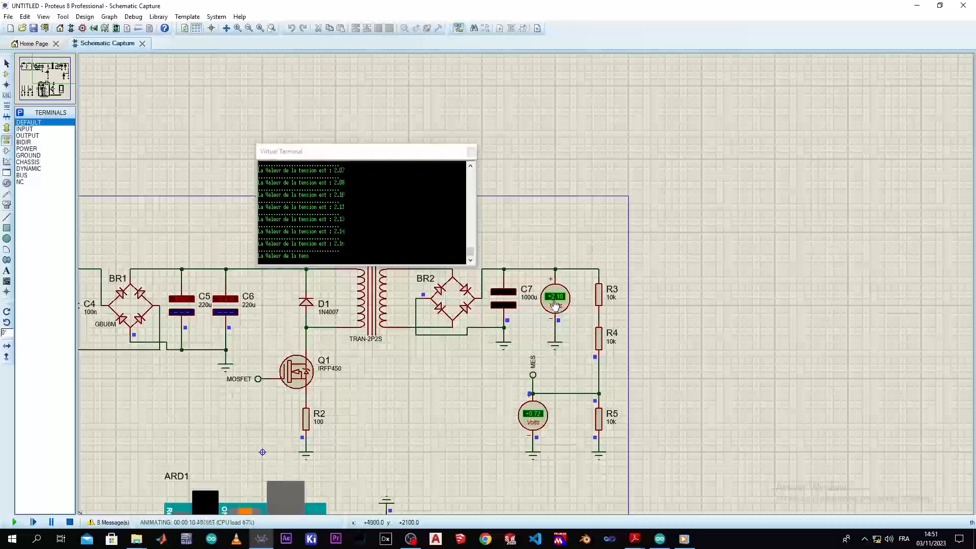
Examine the running MES voltmeter at the R5 divider and follow the MES signal to the Arduino's analog input A0
scroll(605, 376, "down", 1)
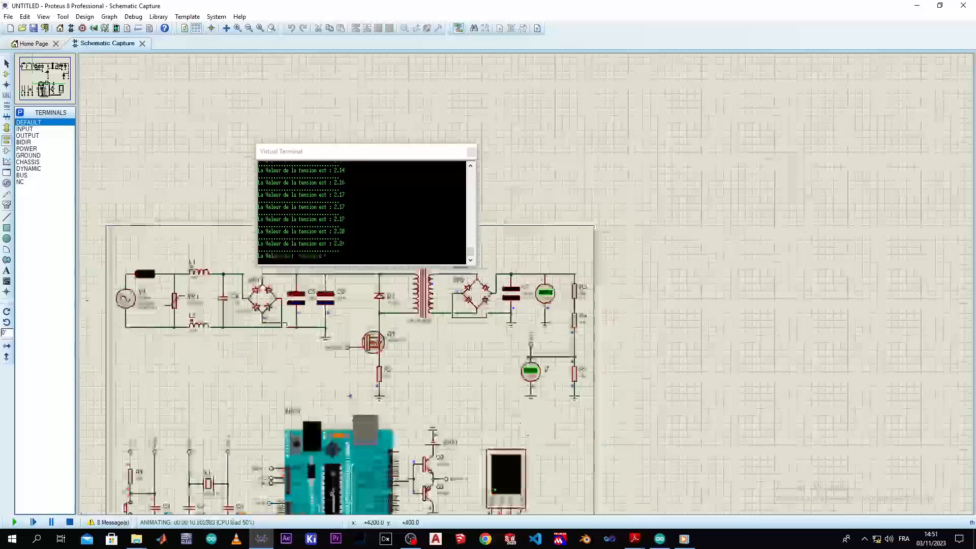
scroll(514, 234, "up", 2)
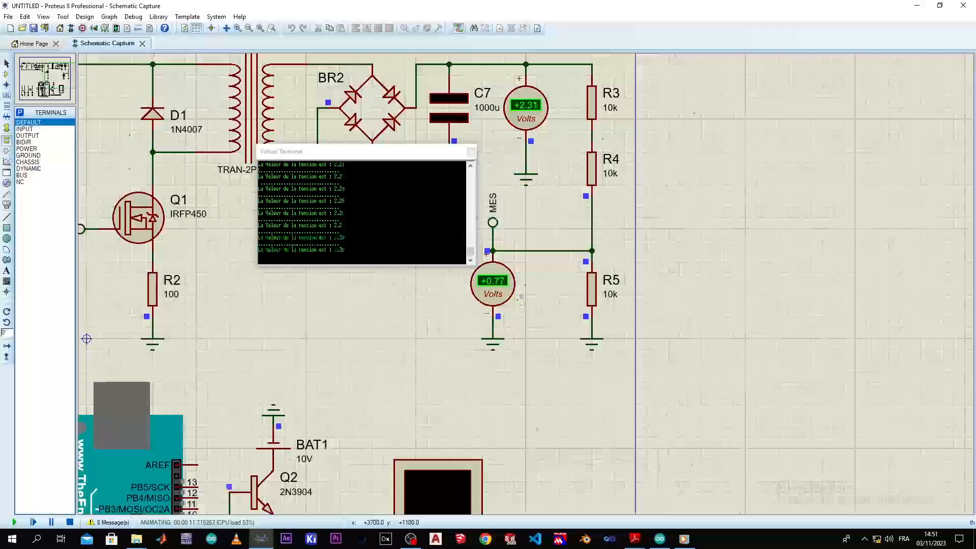
scroll(456, 305, "down", 1)
scroll(456, 306, "up", 1)
scroll(456, 306, "down", 2)
scroll(730, 253, "up", 3)
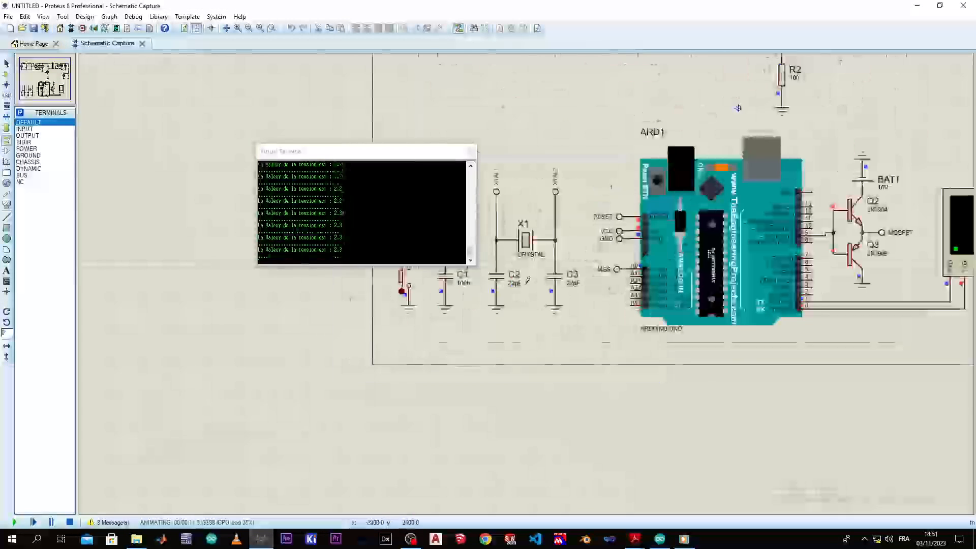
scroll(730, 252, "down", 1)
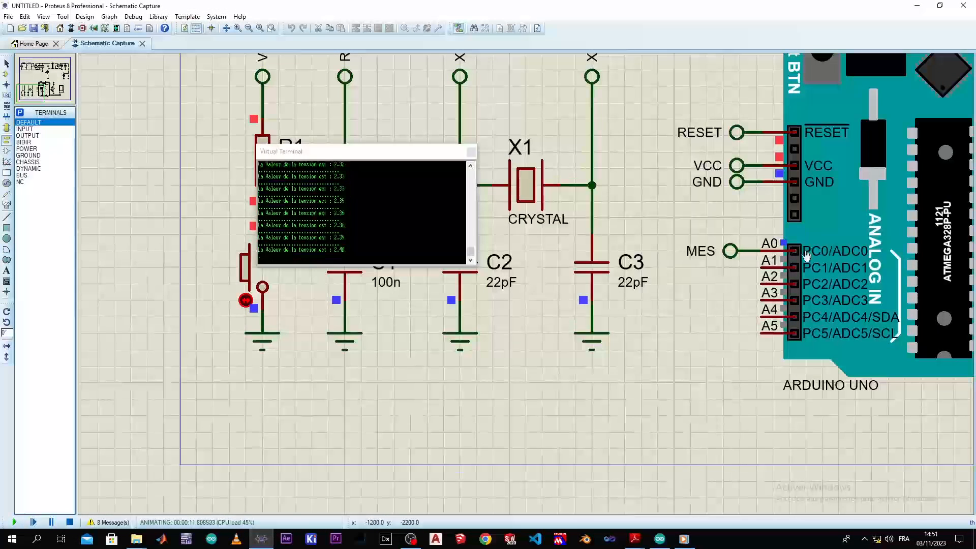
scroll(651, 260, "down", 1)
scroll(652, 260, "down", 1)
scroll(647, 255, "up", 1)
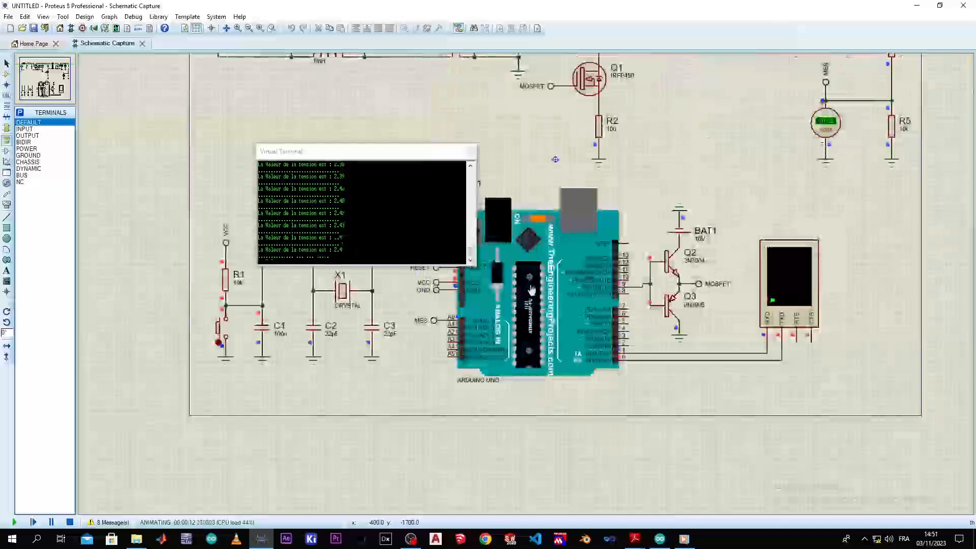
Switch to the Arduino IDE and review the declarations of Valeur_tension, Rapport_Cyclique and Temps in the Alim sketch
left_click(660, 540)
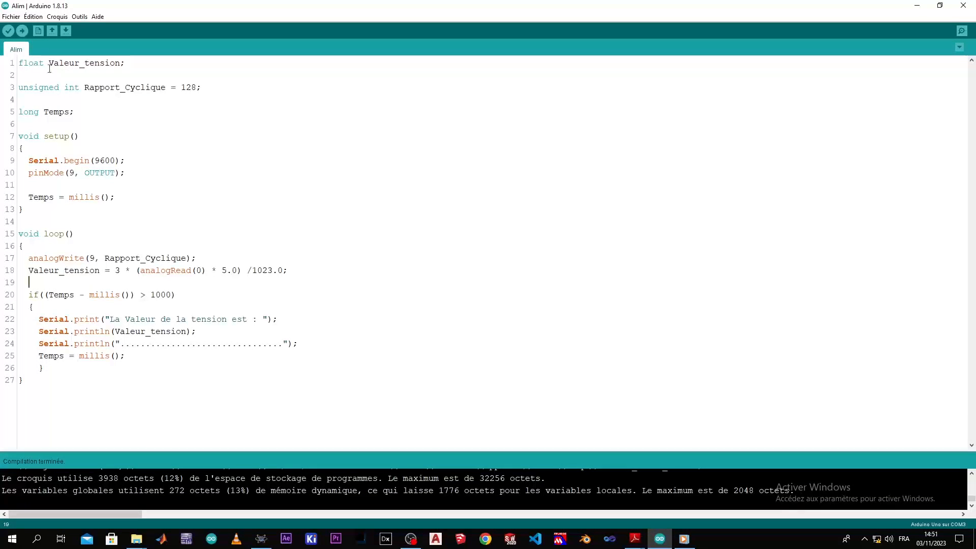
left_click_drag(52, 65, 188, 72)
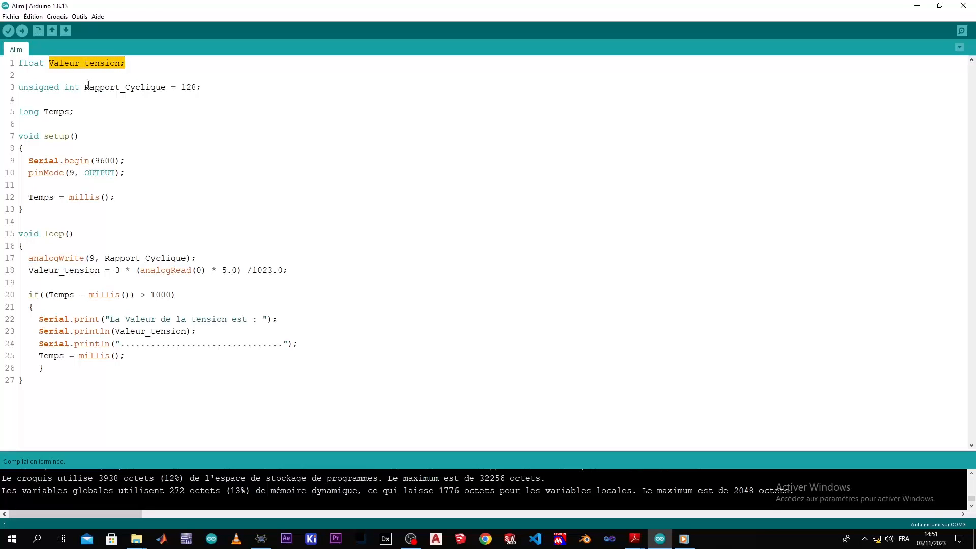
left_click_drag(89, 88, 162, 87)
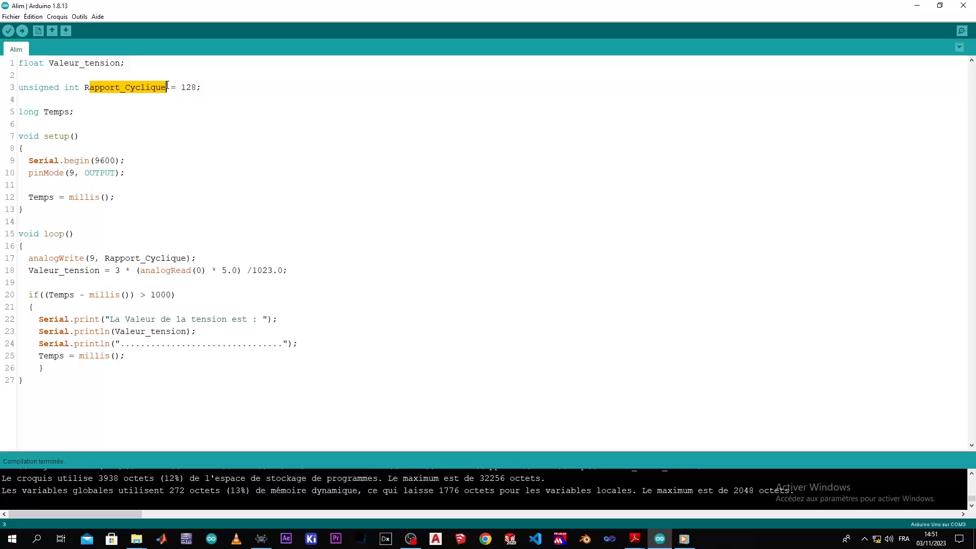
left_click(183, 90)
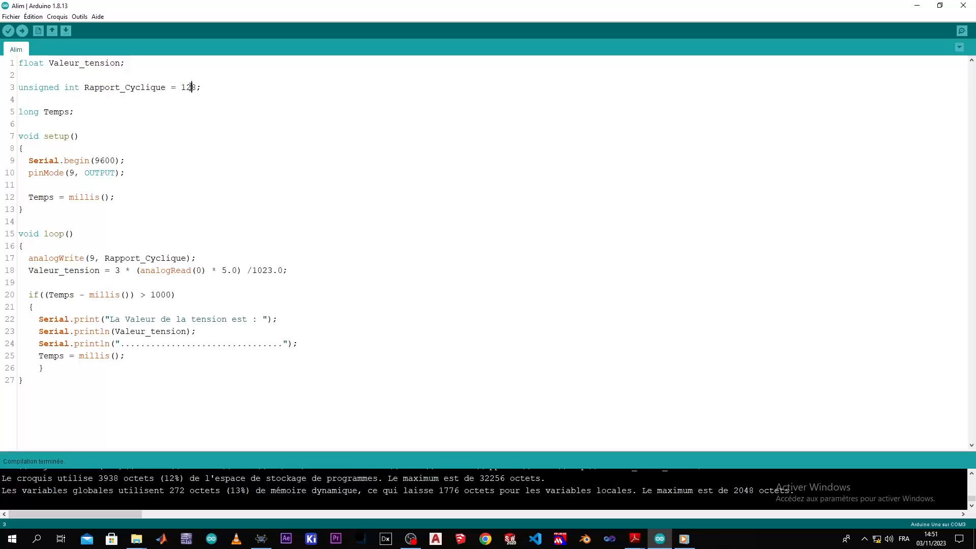
double_click(191, 87)
left_click_drag(76, 112, 30, 112)
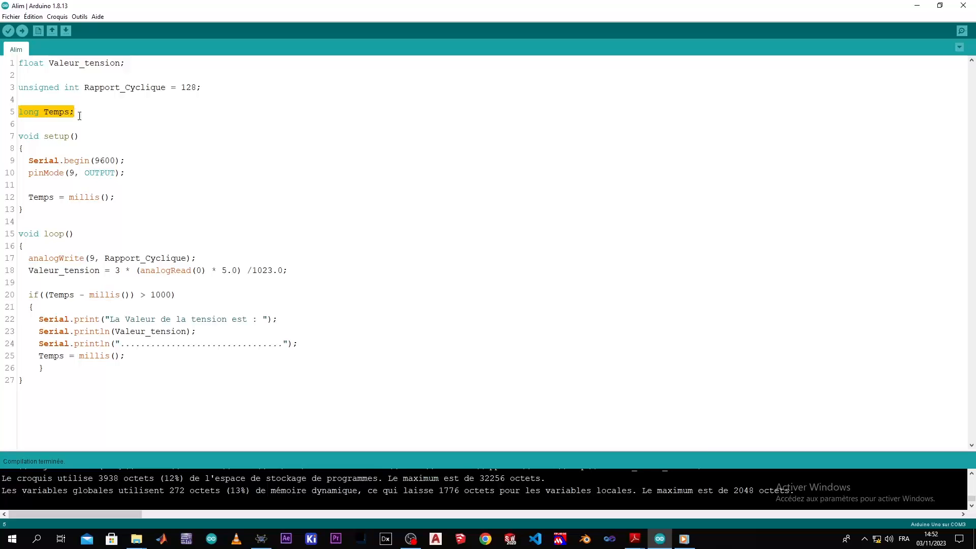
Review the Serial.begin line in setup(), and check the Arduino's pin 9 wiring to Q2 and Q3 in Proteus
double_click(30, 161)
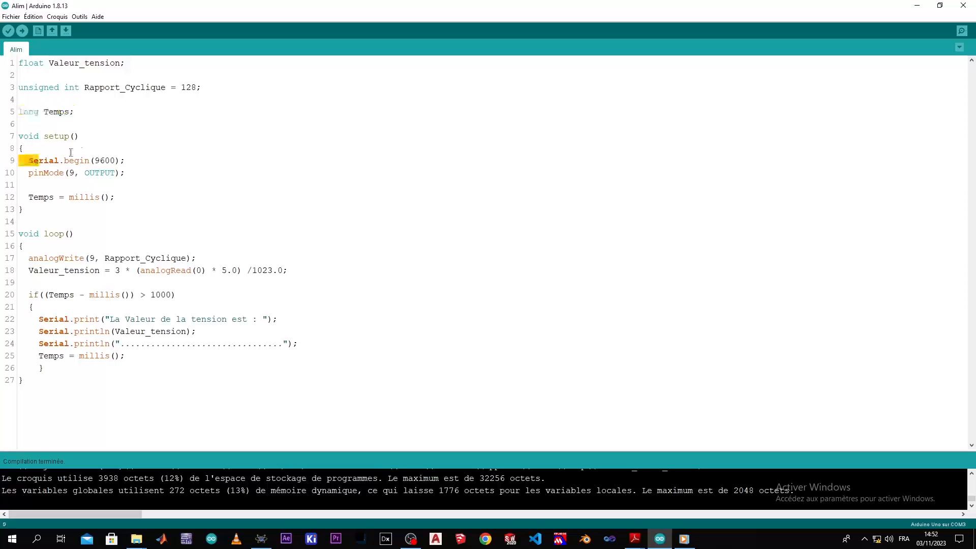
left_click(117, 160)
left_click(169, 162)
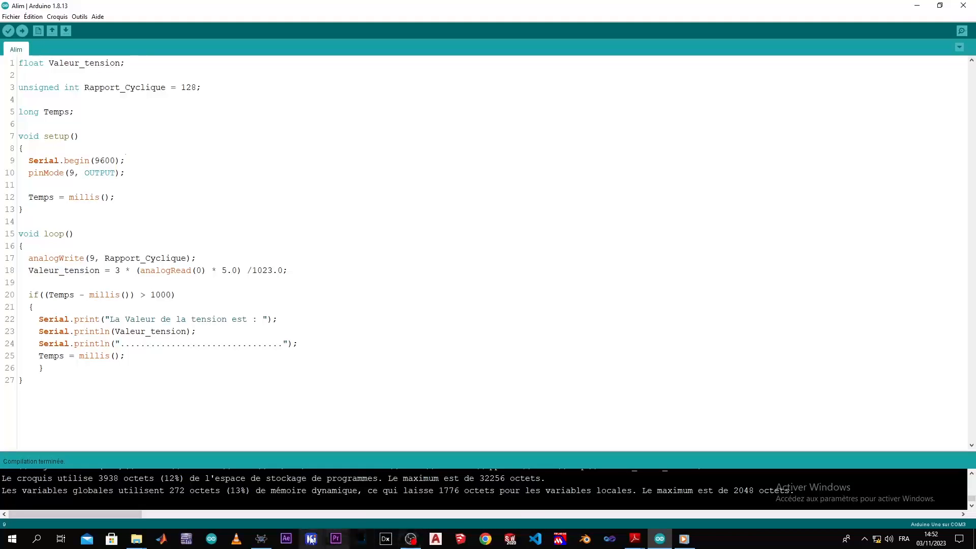
left_click(261, 539)
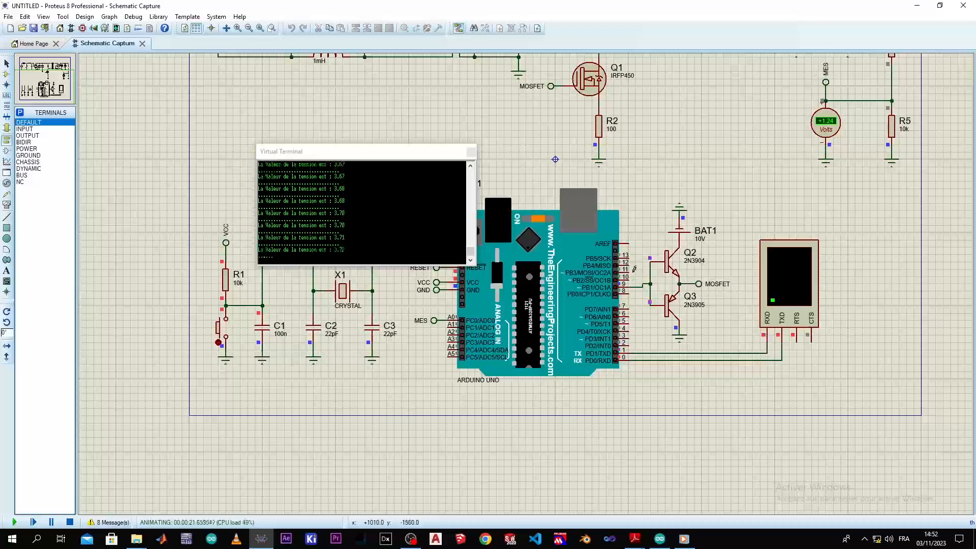
scroll(517, 291, "up", 3)
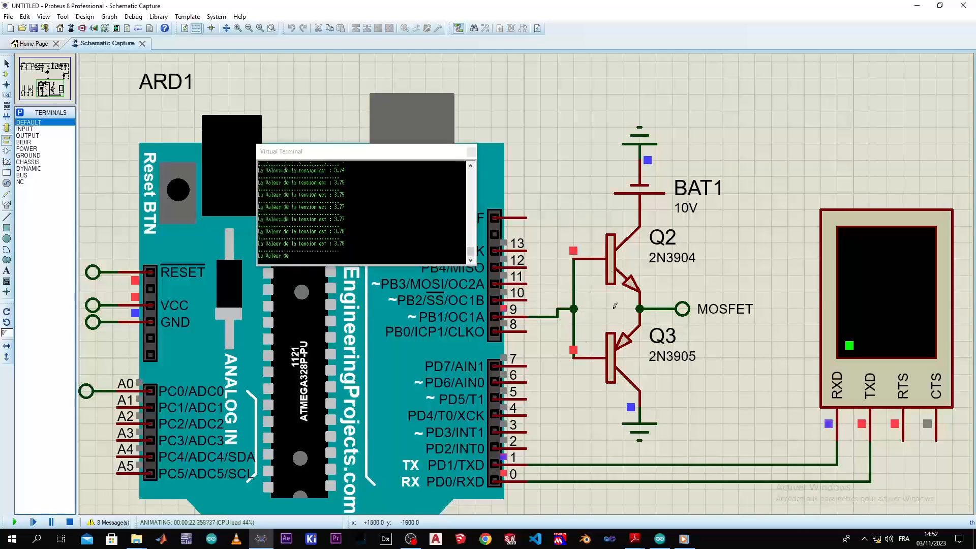
key("alt+Tab")
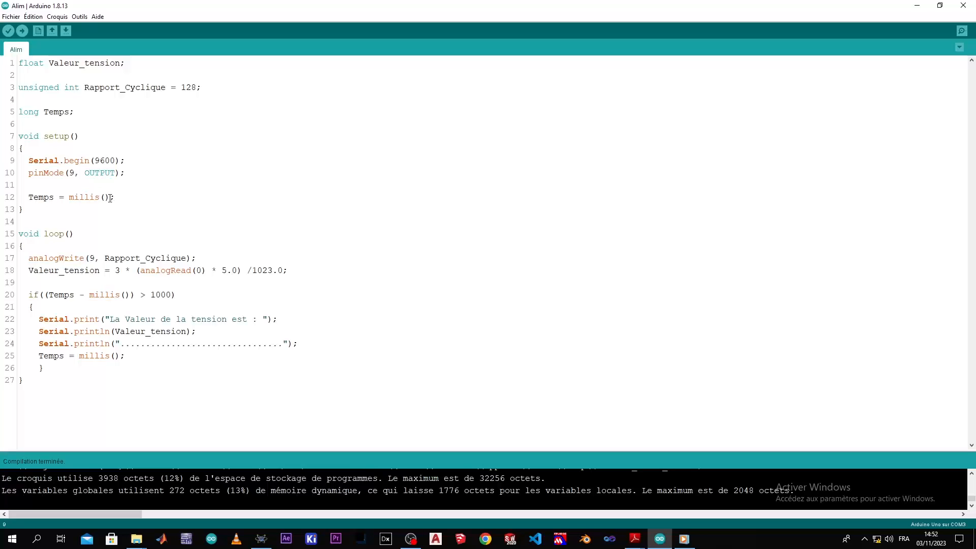
In the Arduino sketch, examine the Temps = millis() line, the duty cycle value and the Valeur_tension formula in loop()
left_click_drag(110, 198, 90, 197)
left_click_drag(85, 197, 81, 196)
double_click(189, 87)
double_click(121, 269)
left_click(114, 269)
triple_click(115, 270)
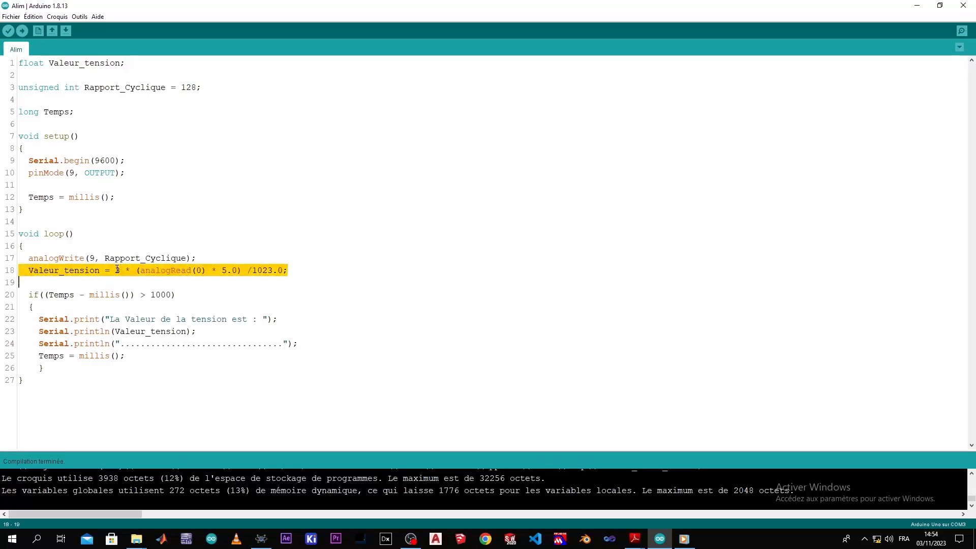
left_click(114, 270)
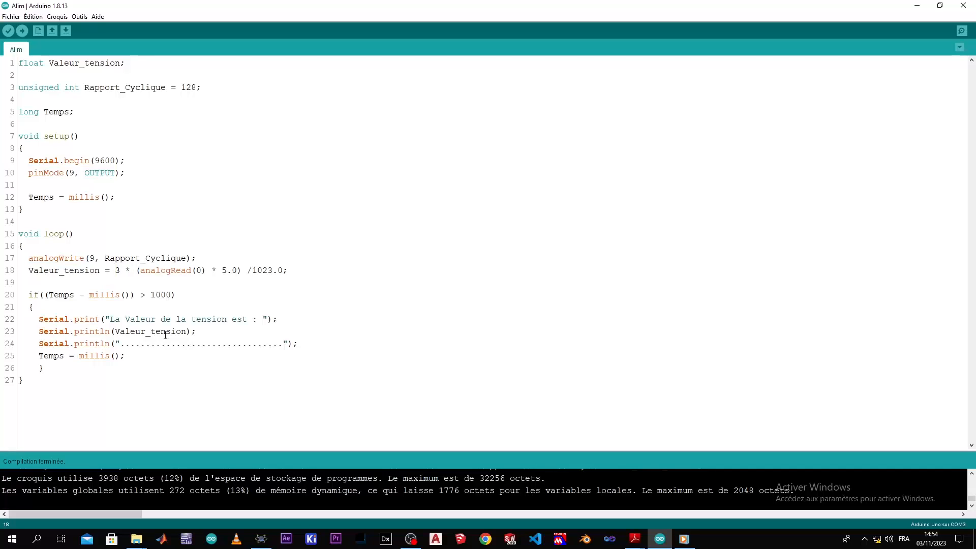
triple_click(71, 274)
left_click(72, 273)
Add an empty if() statement below the timed serial print block in loop()
left_click(111, 369)
key("Return")
key("Return")
key("BackSpace")
type("if()")
key("Left")
Set the condition of the new if statement to Valeur_tension > 12
left_click(66, 278)
triple_click(68, 273)
left_click(69, 272)
double_click(70, 272)
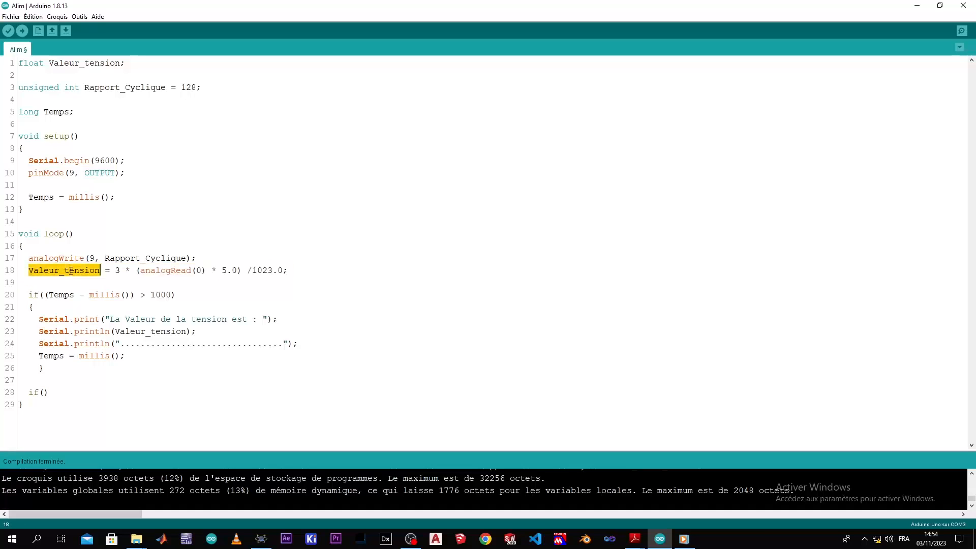
key("ctrl+c")
left_click(42, 390)
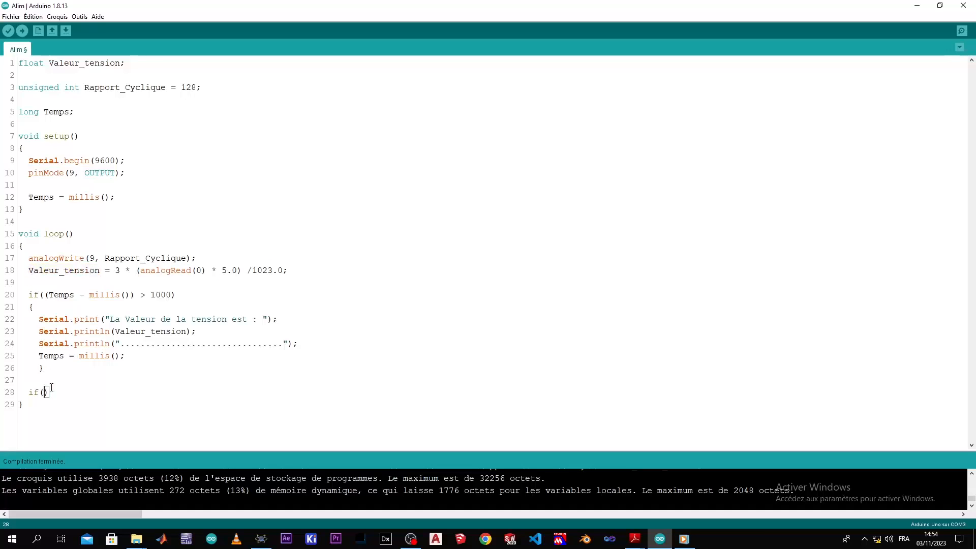
key("ctrl+v")
type("> 12")
Add a pair of braces with an empty line between them below the Valeur_tension condition
key("Return")
type("'")
key("BackSpace")
key("BackSpace")
key("BackSpace")
key("BackSpace")
type("{")
type("}")
key("Left")
key("Return")
key("Return")
key("BackSpace")
key("BackSpace")
key("Up")
Insert the variable name Rapport_Cyclique inside the braces of the new if block
type("Rapop")
double_click(145, 257)
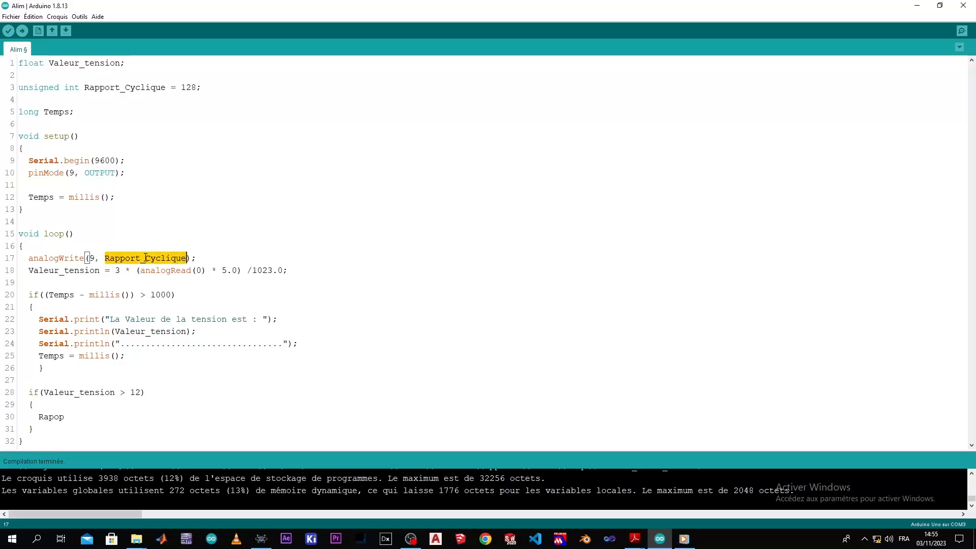
double_click(56, 417)
key("ctrl+v")
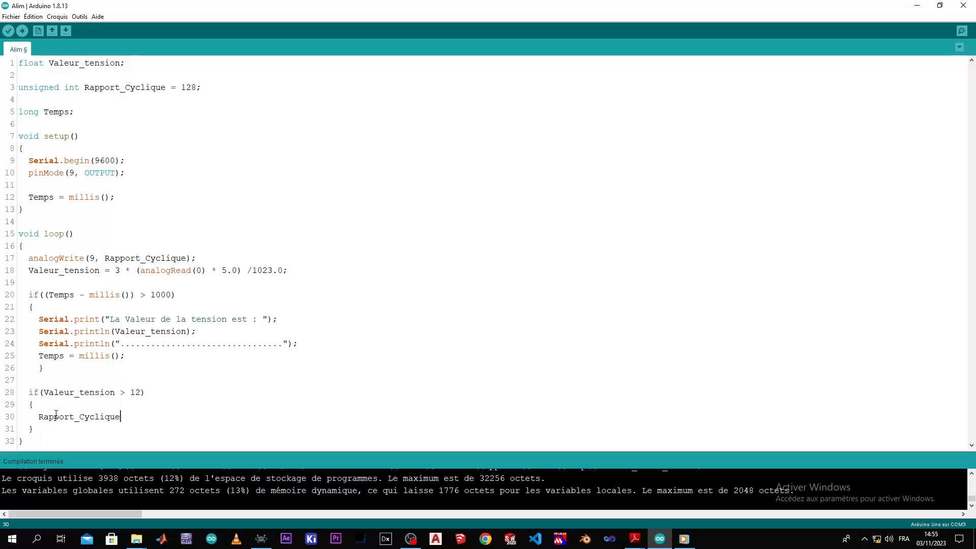
Complete the statement in the if block as the decrement Rapport_Cyclique--;
type("++")
key("BackSpace")
key("BackSpace")
type("++")
type(";")
left_click(131, 416)
key("BackSpace")
key("BackSpace")
type("--")
Add an else branch directly below the closing brace of the voltage if block
left_click(59, 434)
key("Return")
key("Return")
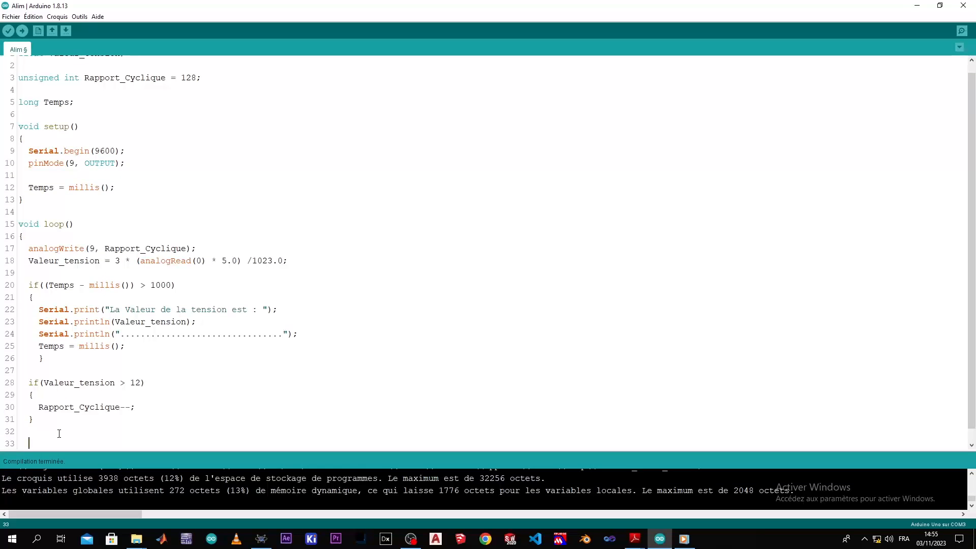
key("BackSpace")
key("BackSpace")
key("BackSpace")
key("BackSpace")
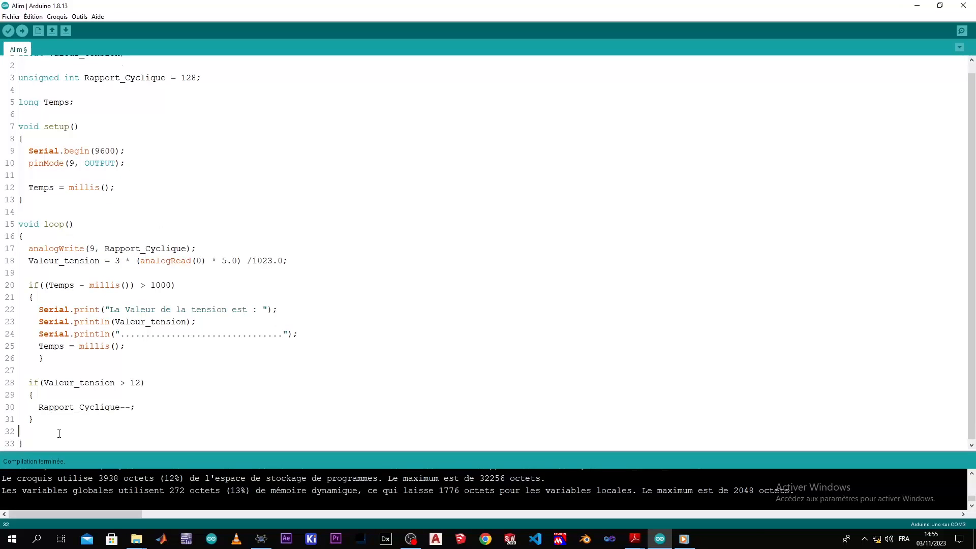
key("Return")
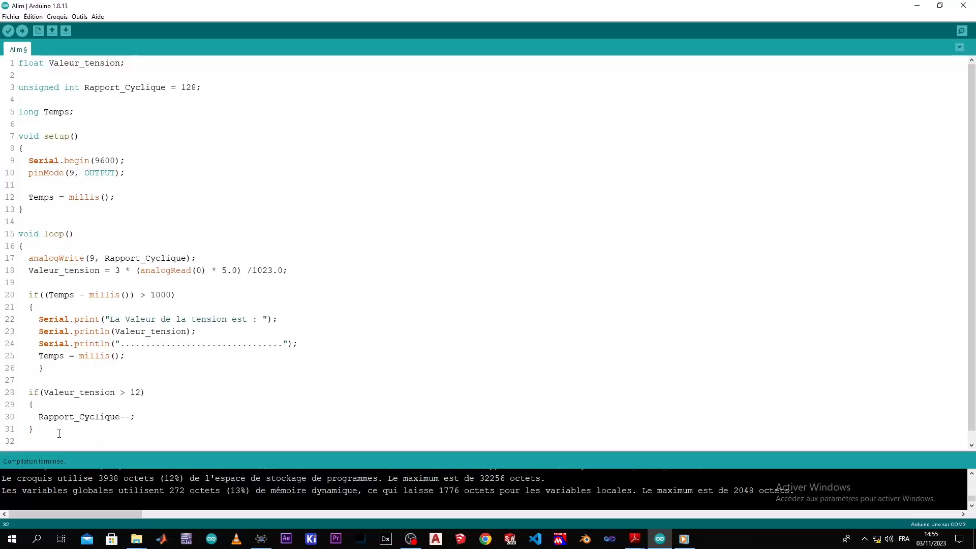
type("elese")
key("BackSpace")
key("BackSpace")
key("BackSpace")
type("se")
key("Return")
Enter Rapport_Cyclique++; as the statement of the else branch
double_click(84, 410)
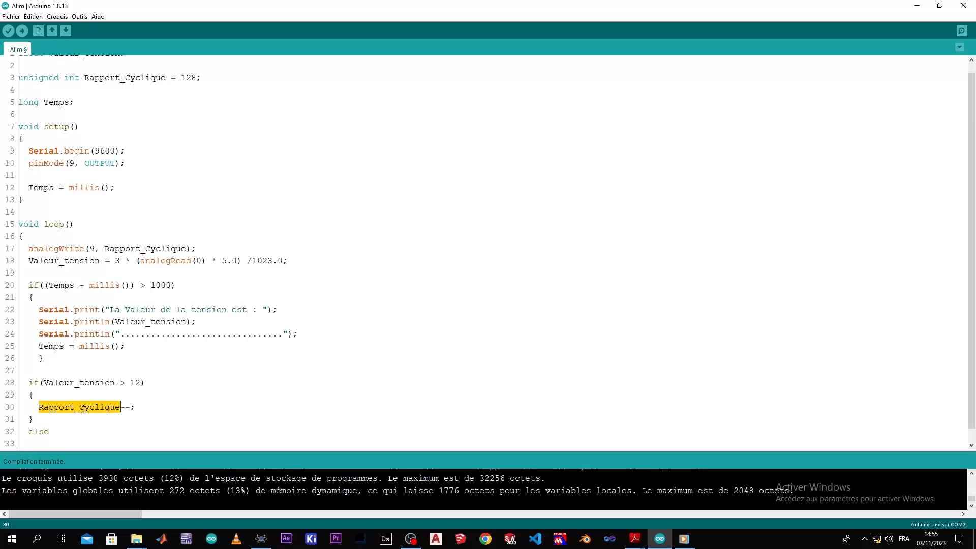
left_click(45, 442)
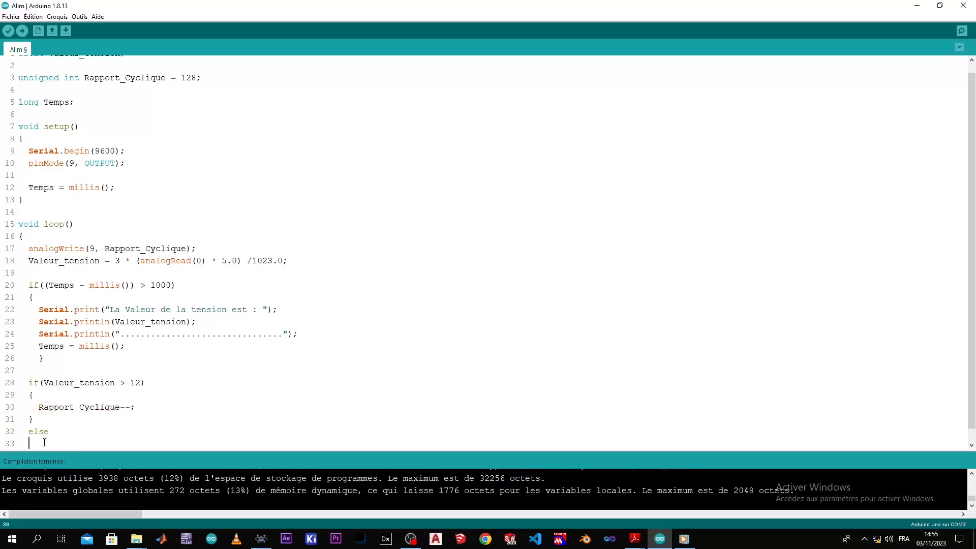
key("ctrl+v")
type("++;")
Remove the opening and closing braces around the Rapport_Cyclique--; statement
left_click(30, 394)
key("BackSpace")
key("BackSpace")
key("BackSpace")
key("BackSpace")
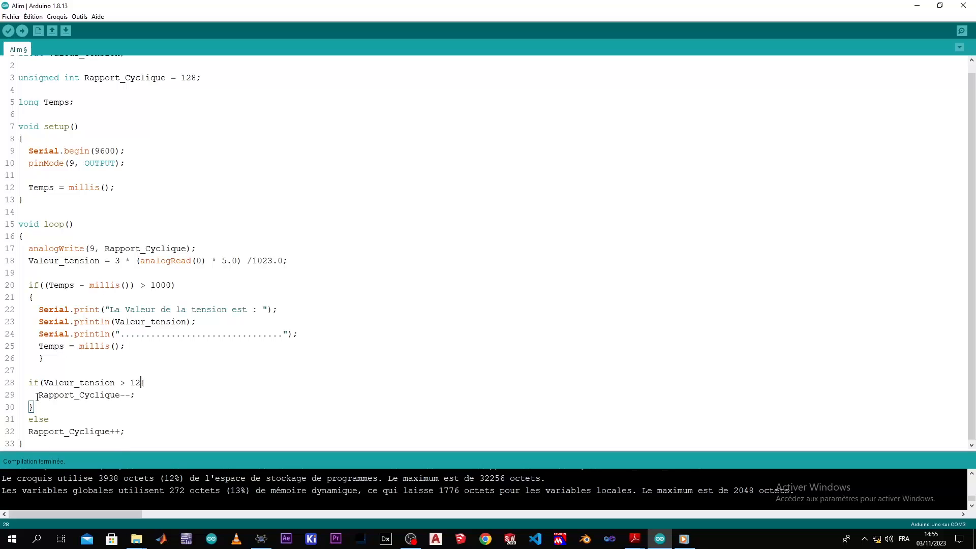
key("Delete")
key("Return")
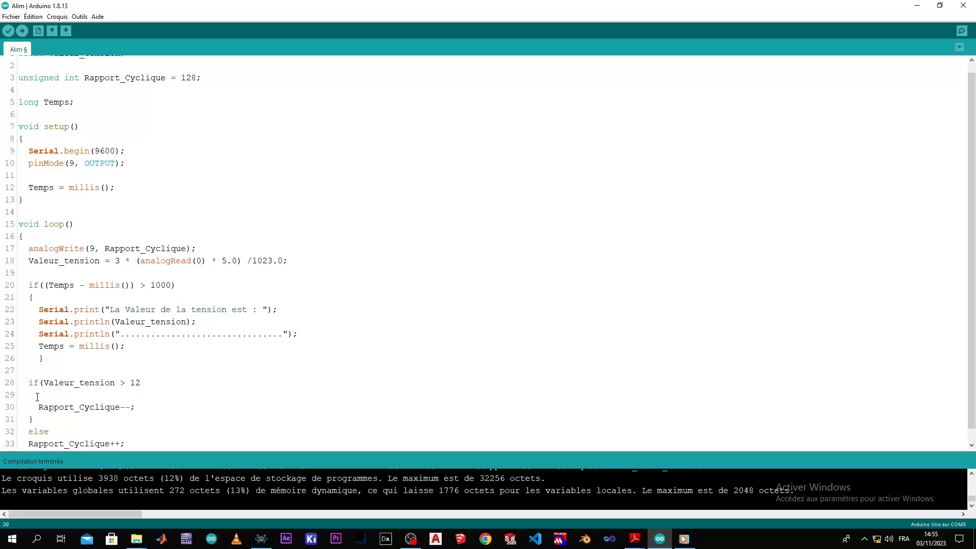
key("BackSpace")
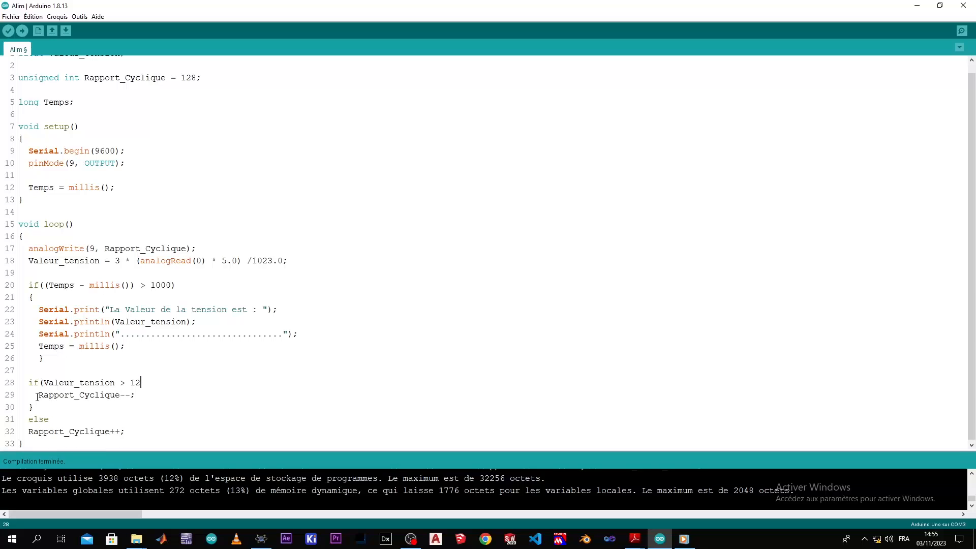
left_click_drag(35, 408, 18, 407)
type("=")
key("BackSpace")
key("BackSpace")
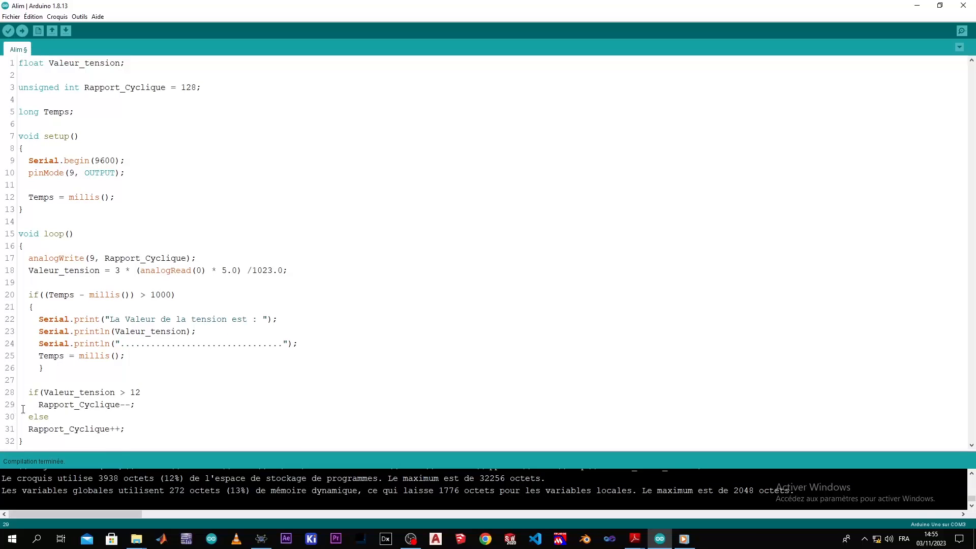
Indent the Rapport_Cyclique++; line under else and review the finished if/else block
key("Down")
key("Down")
key("Tab")
left_click(163, 428)
left_click_drag(24, 388, 136, 431)
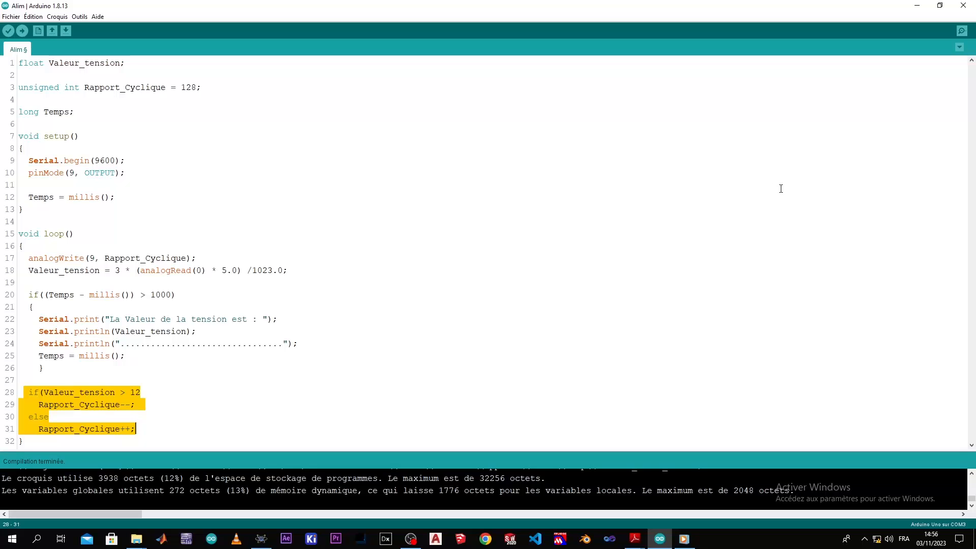
Switch to Proteus and check the running output voltmeter beside C7 and the MES voltmeter at R5
left_click(673, 292)
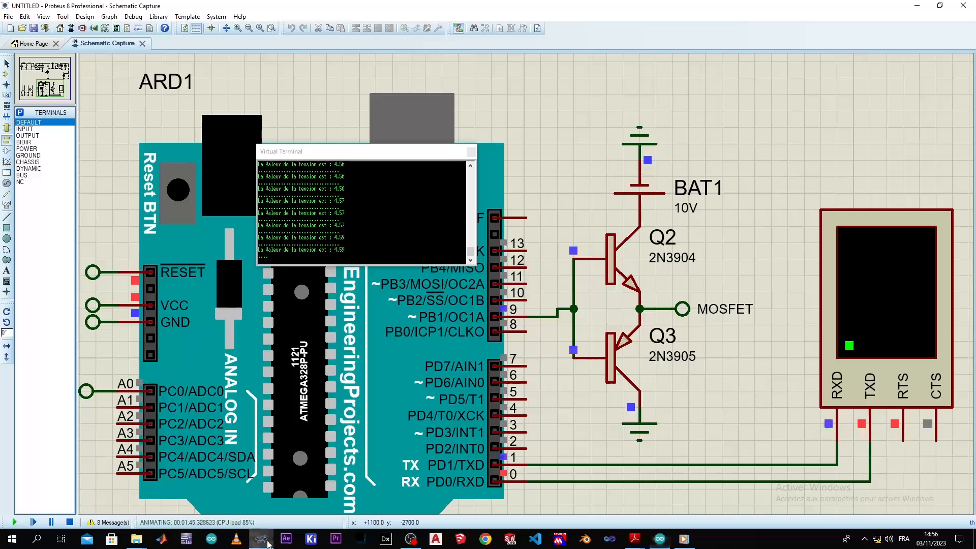
left_click(261, 539)
scroll(602, 261, "down", 2)
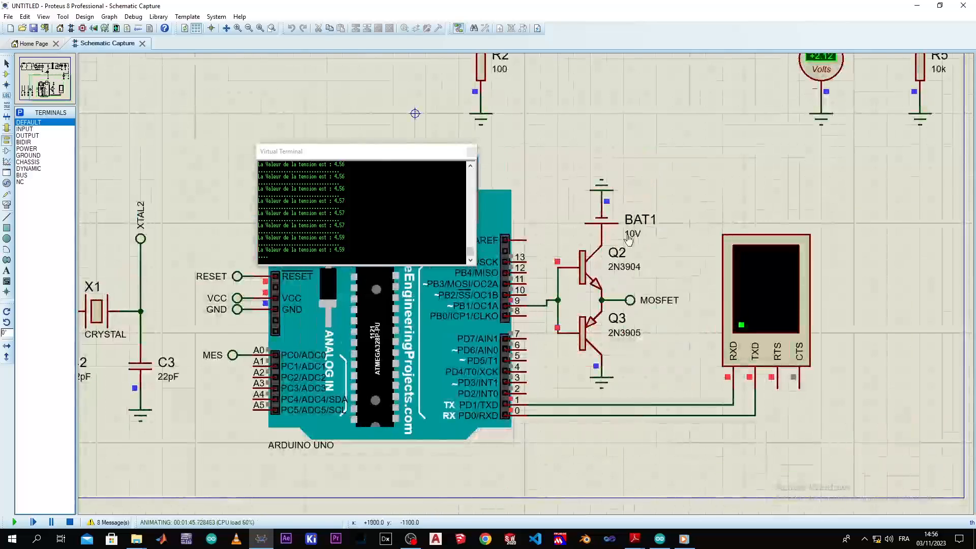
scroll(602, 262, "down", 2)
scroll(529, 278, "up", 1)
scroll(531, 273, "down", 1)
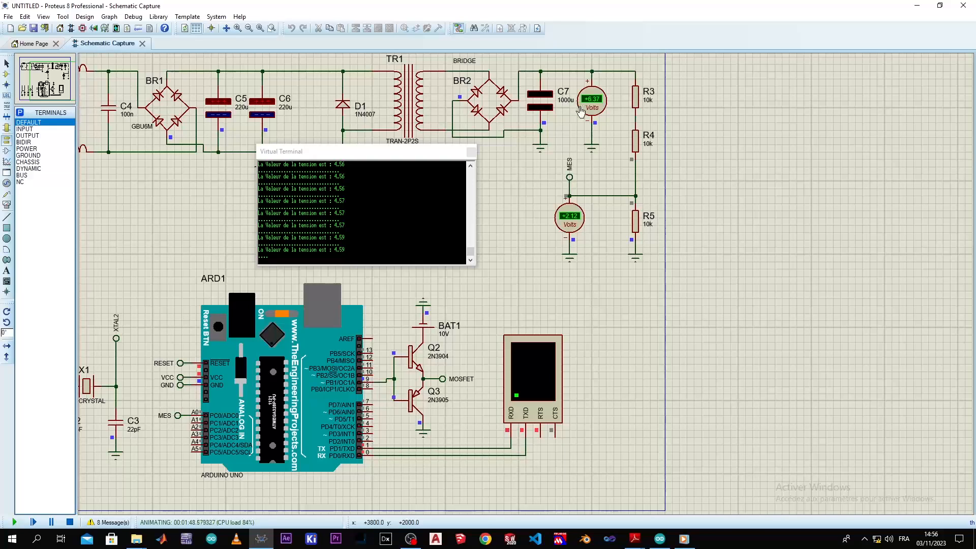
Return to the Arduino IDE and re-examine the duty cycle decrement, increment and the 12 V condition
left_click(659, 539)
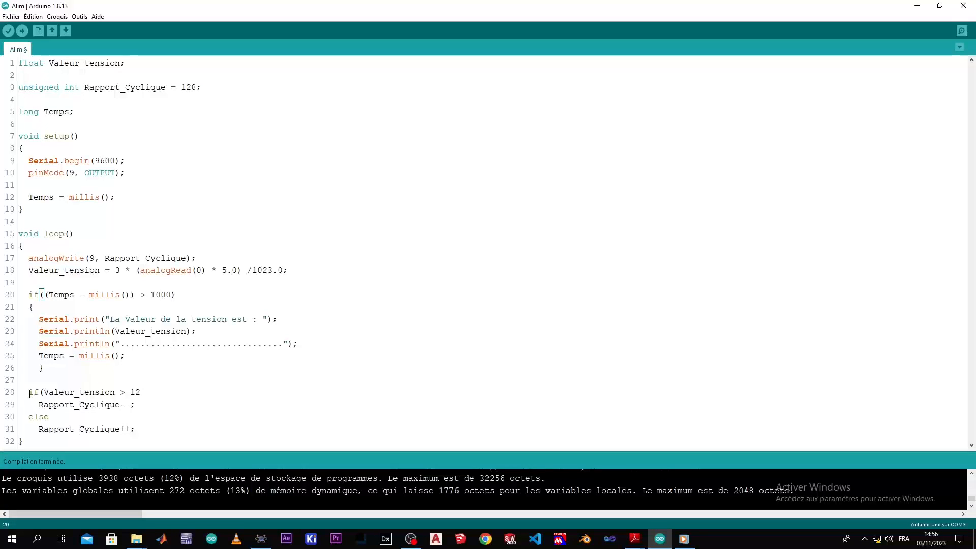
left_click_drag(38, 404, 80, 434)
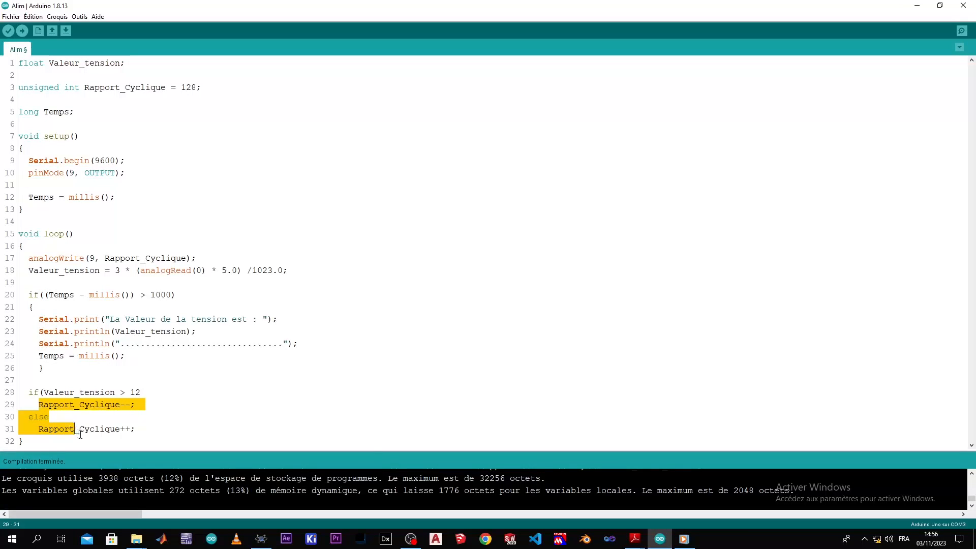
left_click(136, 428)
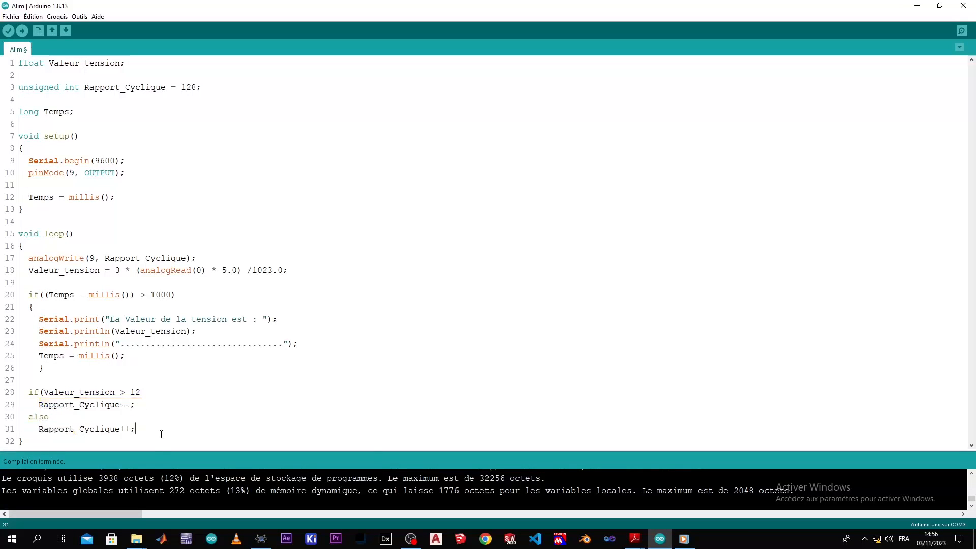
double_click(140, 392)
Switch back to Proteus, stop the running simulation and start it again from the beginning
left_click(261, 539)
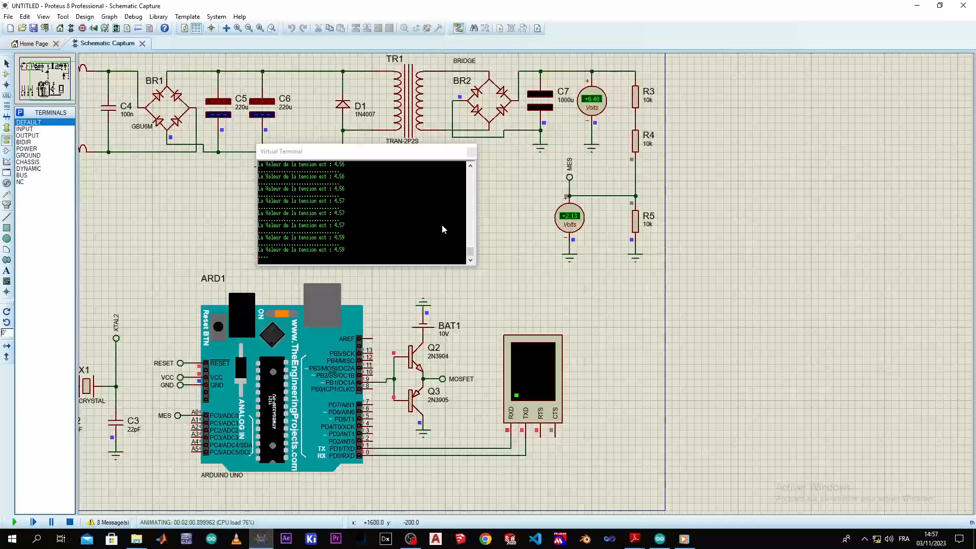
left_click(69, 522)
left_click(15, 521)
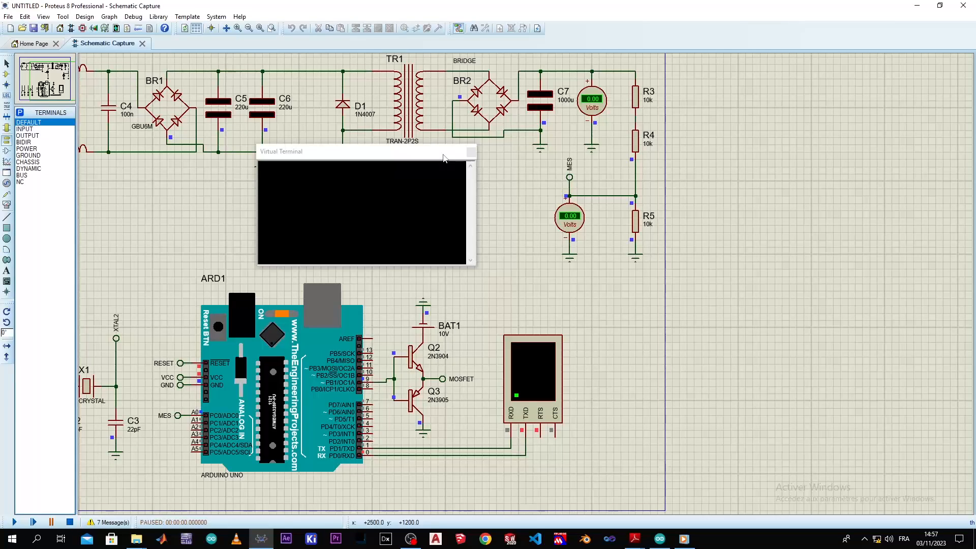
left_click(15, 522)
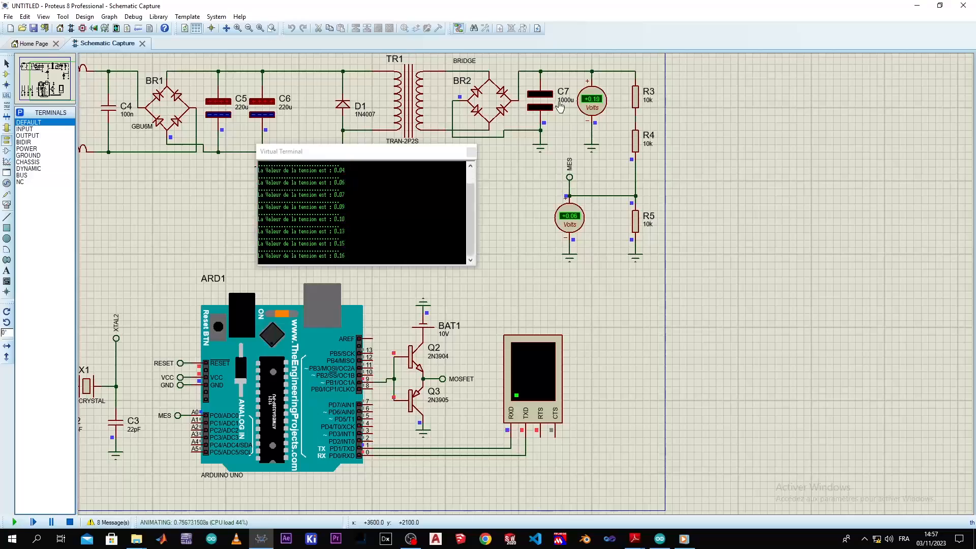
Stop the running simulation and open the component library for picking a new device
scroll(485, 118, "down", 2)
scroll(490, 148, "up", 2)
scroll(490, 148, "down", 1)
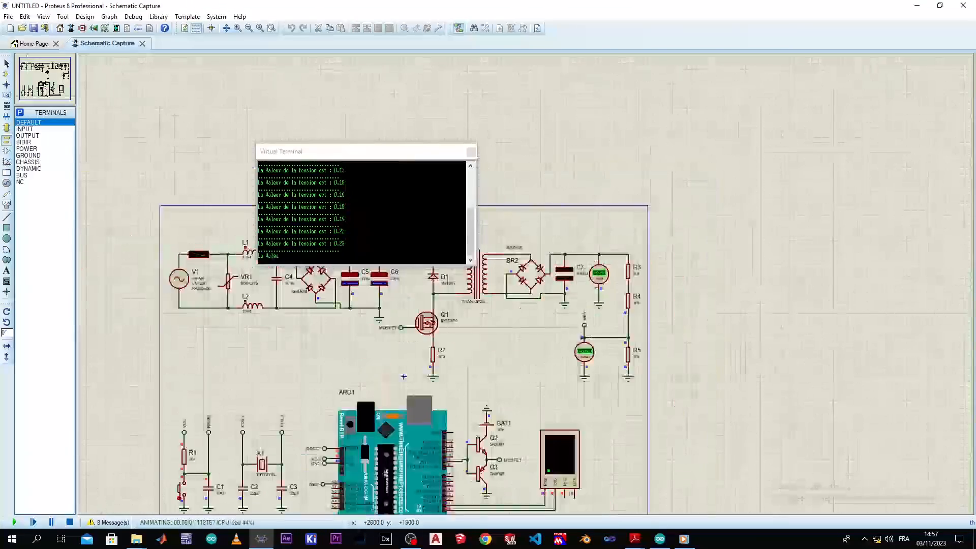
left_click_drag(404, 376, 573, 318)
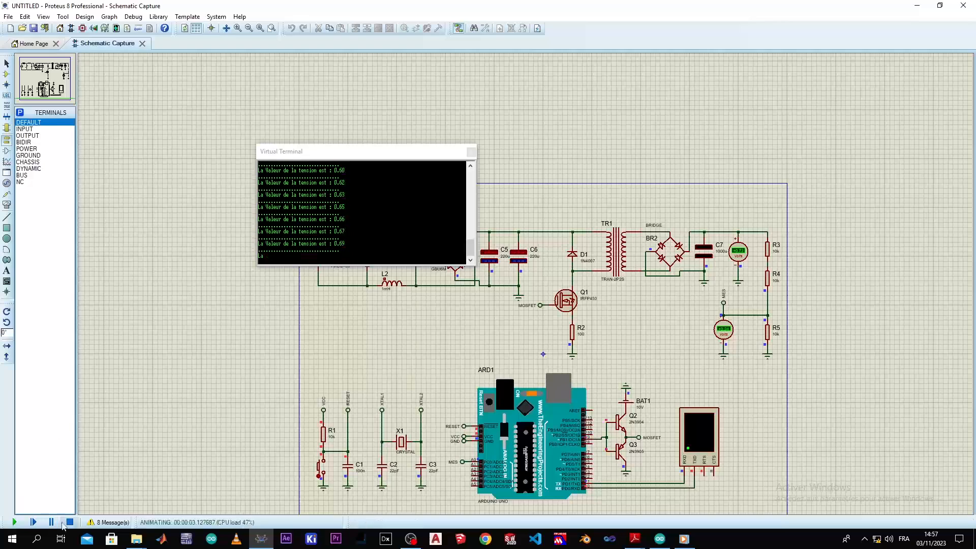
left_click(69, 521)
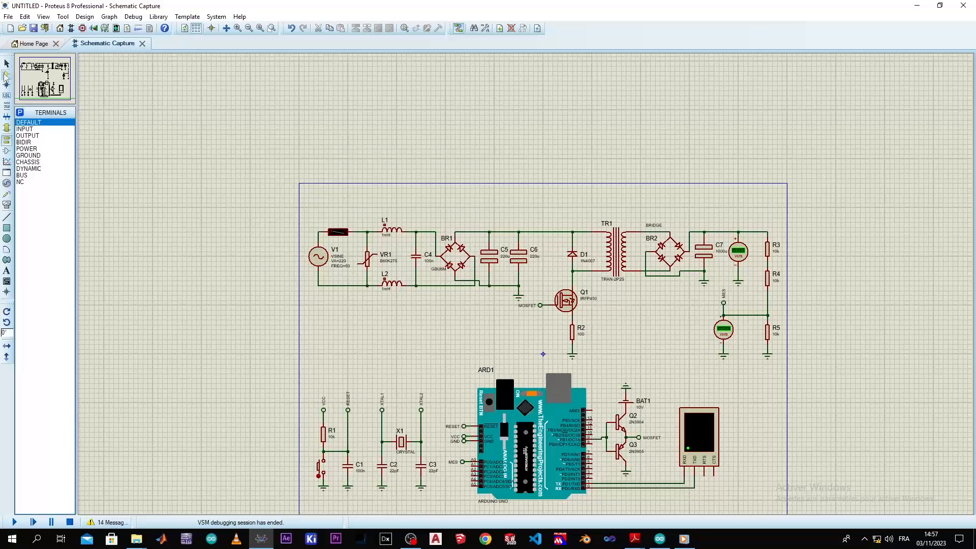
left_click(6, 74)
left_click(19, 112)
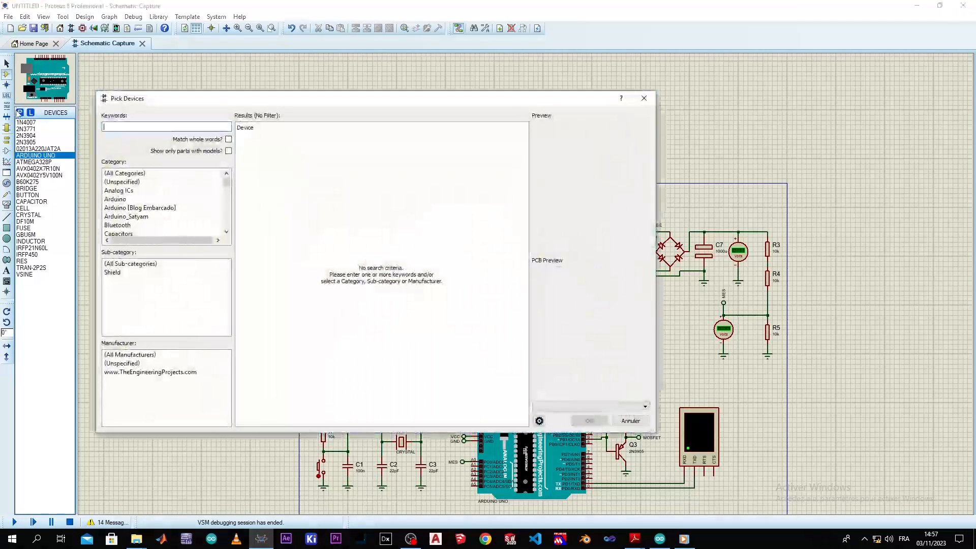
type("cure")
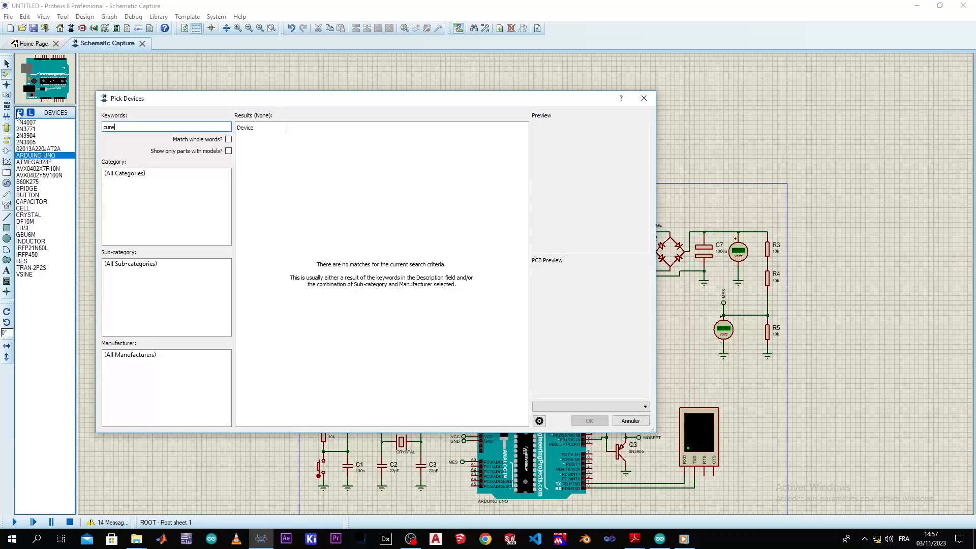
key("BackSpace")
key("BackSpace")
key("BackSpace")
key("BackSpace")
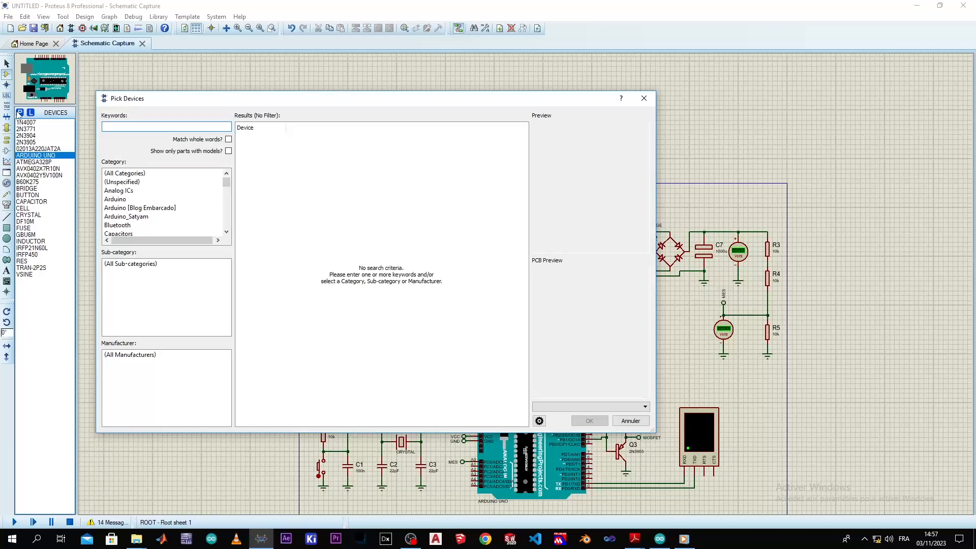
Search the component library for "acs" and add the ACS712ELCTR-20A-T current sensor to the device list
type("acs")
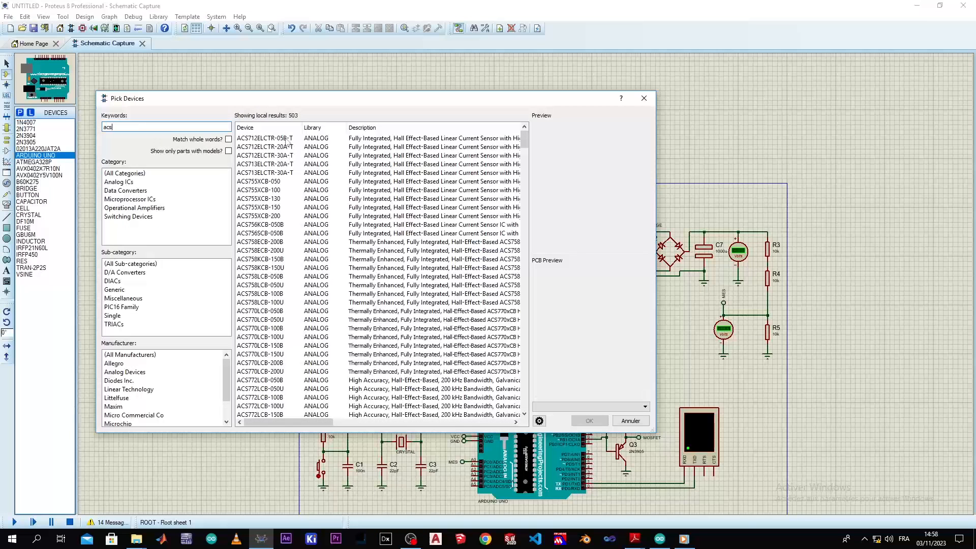
left_click(285, 140)
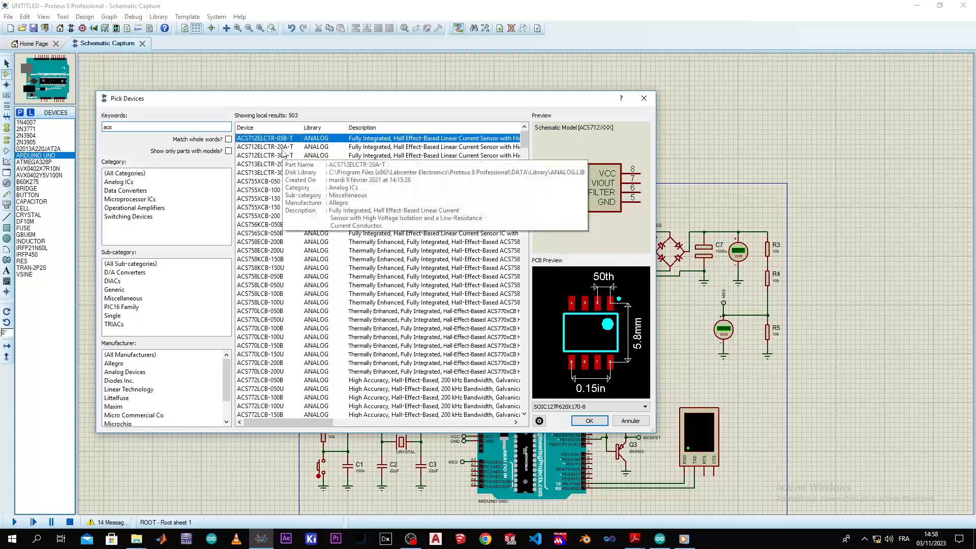
left_click(285, 156)
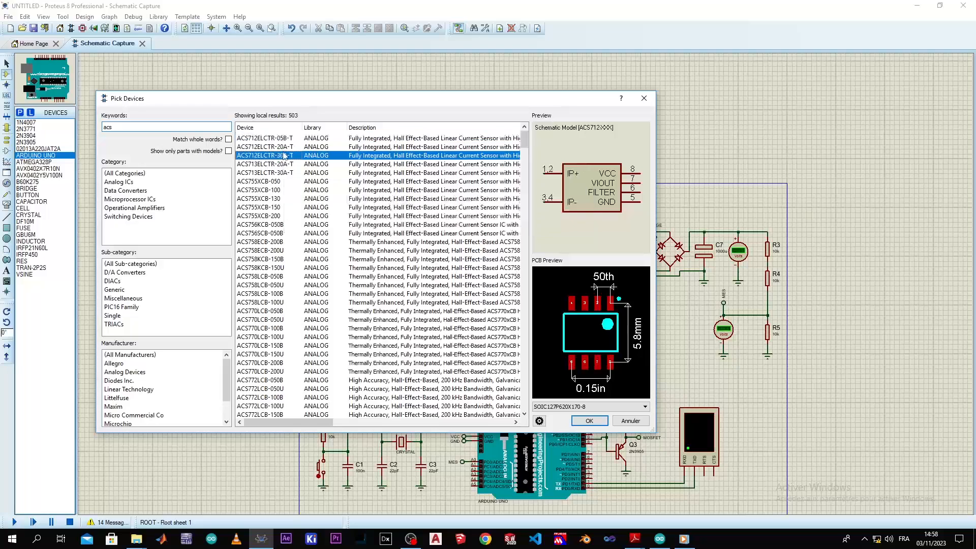
left_click(288, 147)
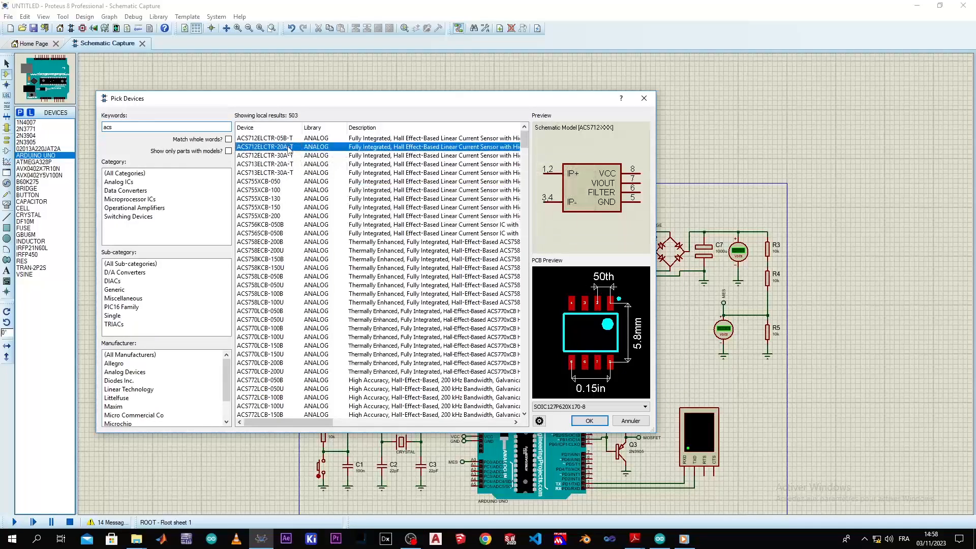
double_click(288, 148)
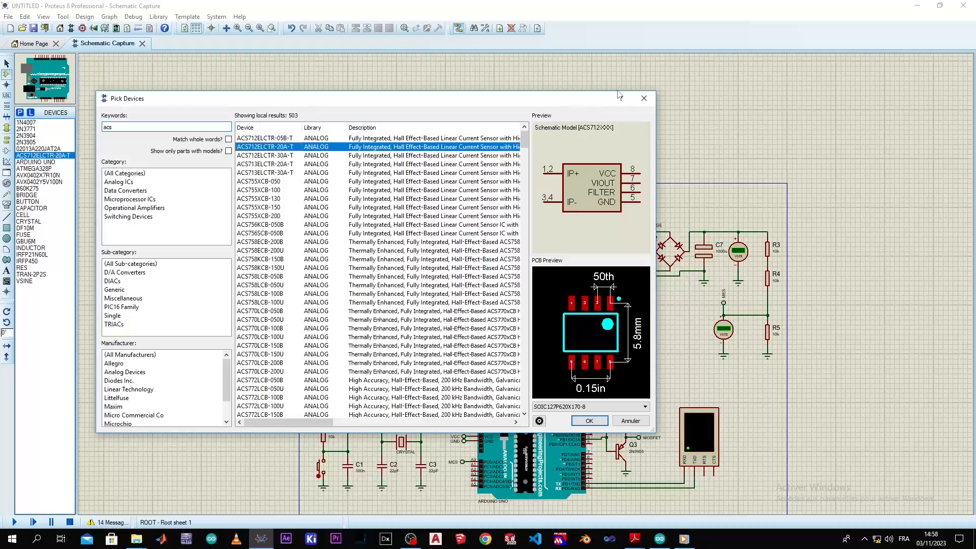
left_click(644, 98)
Place the ACS712ELCTR-20A-T current sensor on the schematic above the output voltmeter and R3
scroll(757, 288, "up", 3)
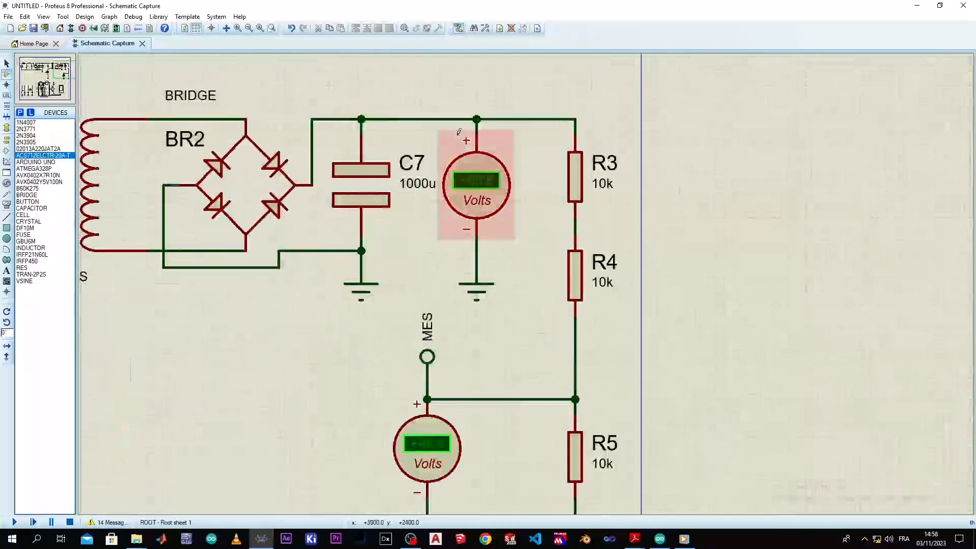
scroll(428, 148, "down", 1)
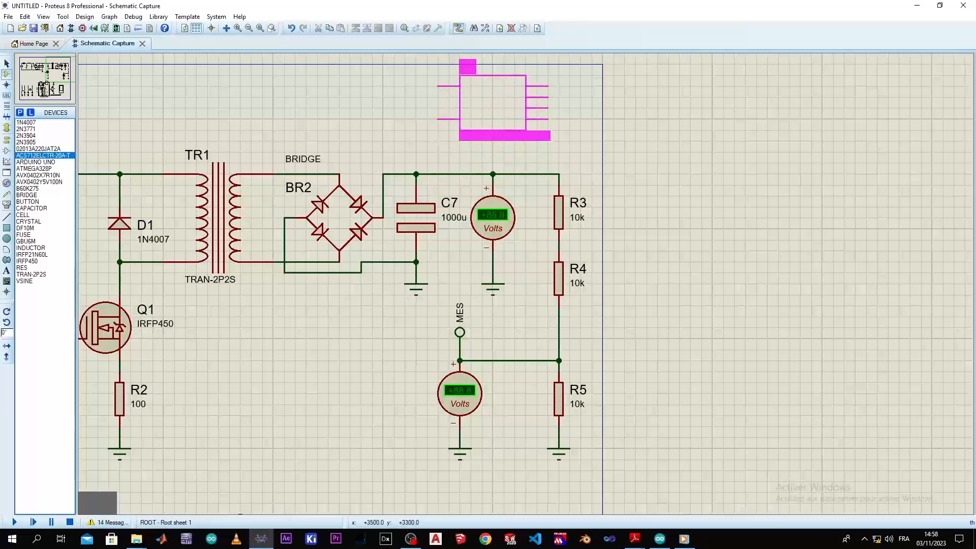
left_click(526, 113)
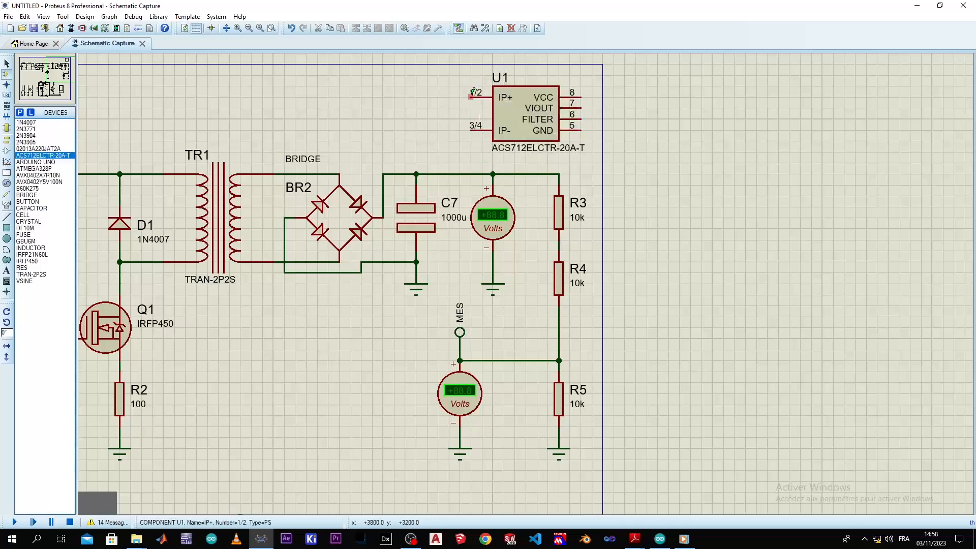
Rotate the current sensor anti-clockwise and move it above the output line between C7 and the output voltmeter
right_click(534, 122)
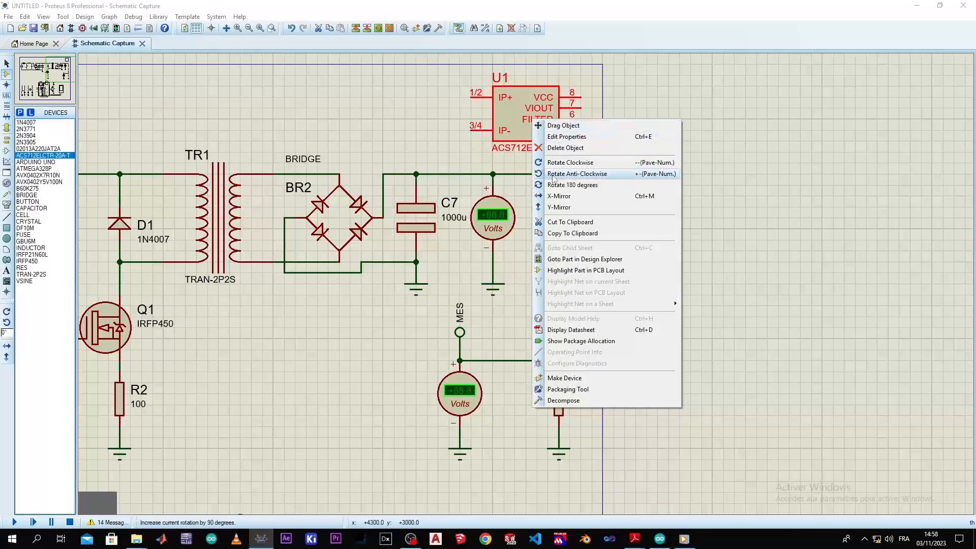
left_click(553, 174)
right_click(533, 110)
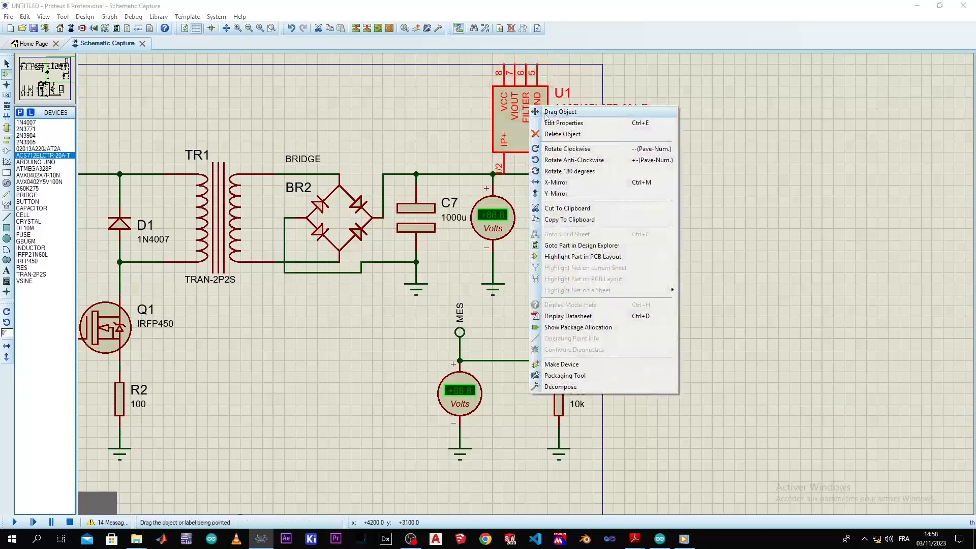
left_click(537, 112)
left_click(470, 100)
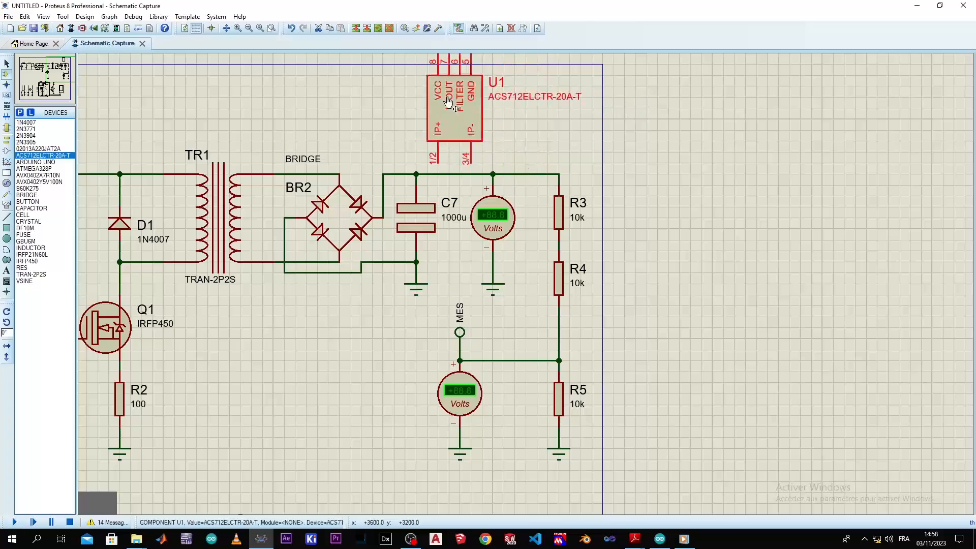
Delete the wire segment joining the positive side of C7 to the output voltmeter
right_click(456, 172)
right_click(453, 173)
right_click(452, 173)
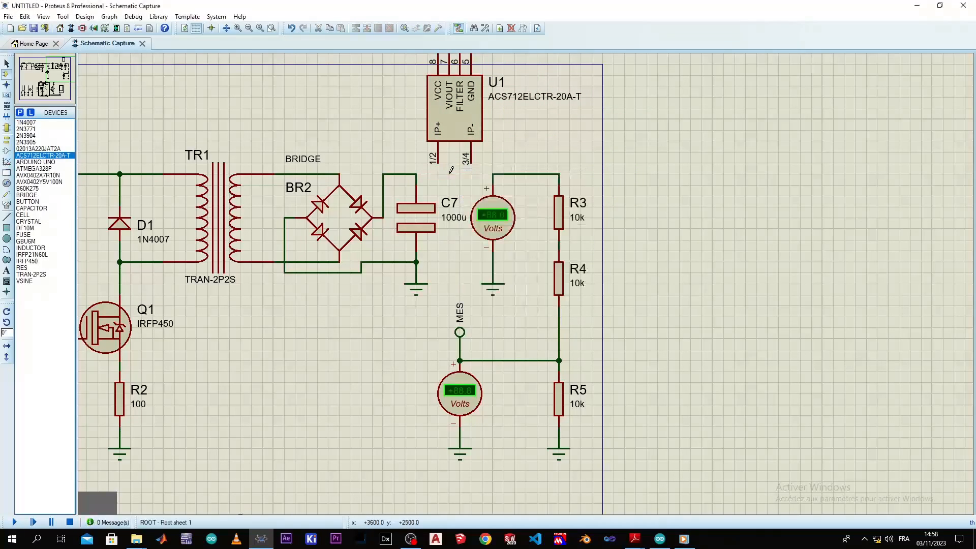
Wire the sensor in series with the output: IP+ to C7 and IP- to the voltmeter's positive node
left_click(416, 174)
left_click(439, 164)
left_click(492, 174)
scroll(479, 167, "down", 2)
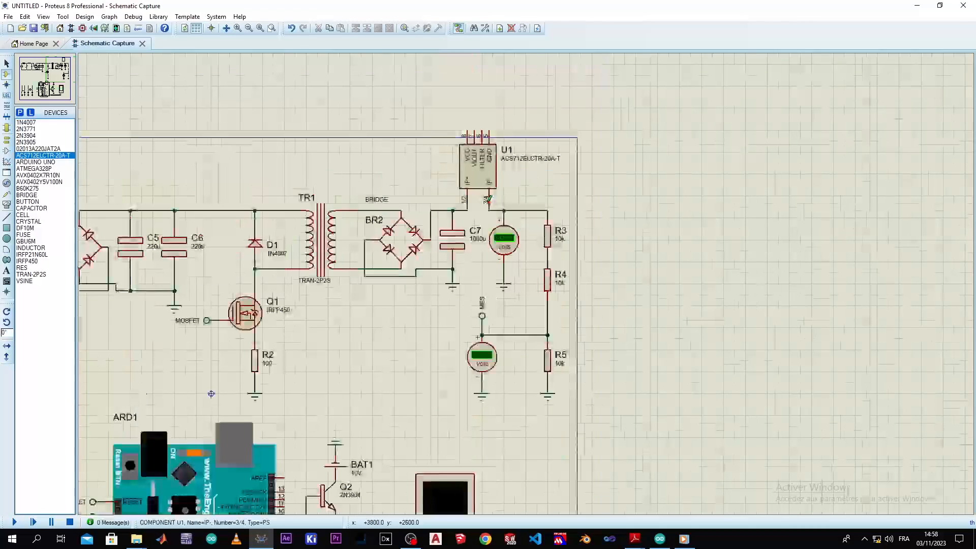
Place two default terminals, rotated anti-clockwise, on the current sensor's VCC and GND pins
scroll(496, 230, "up", 3)
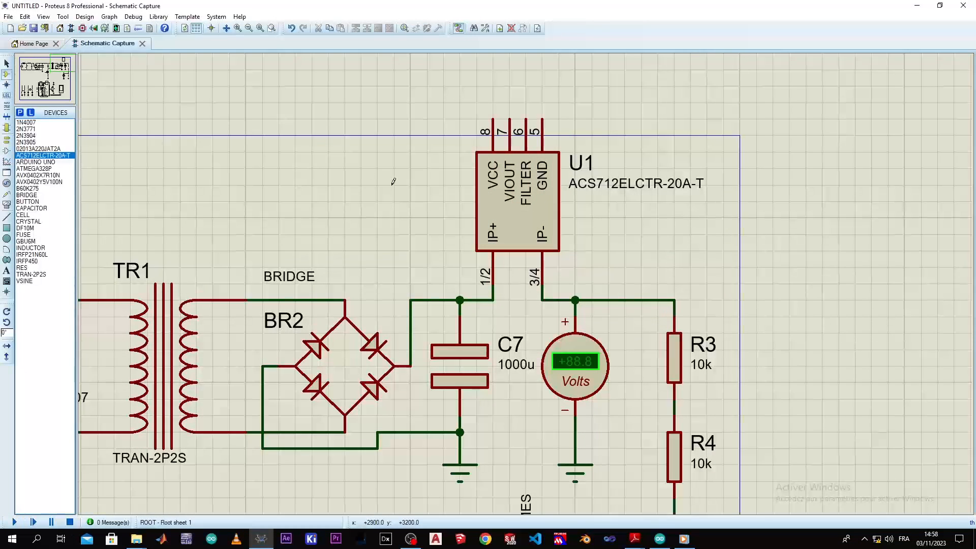
scroll(527, 280, "down", 2)
scroll(527, 280, "up", 1)
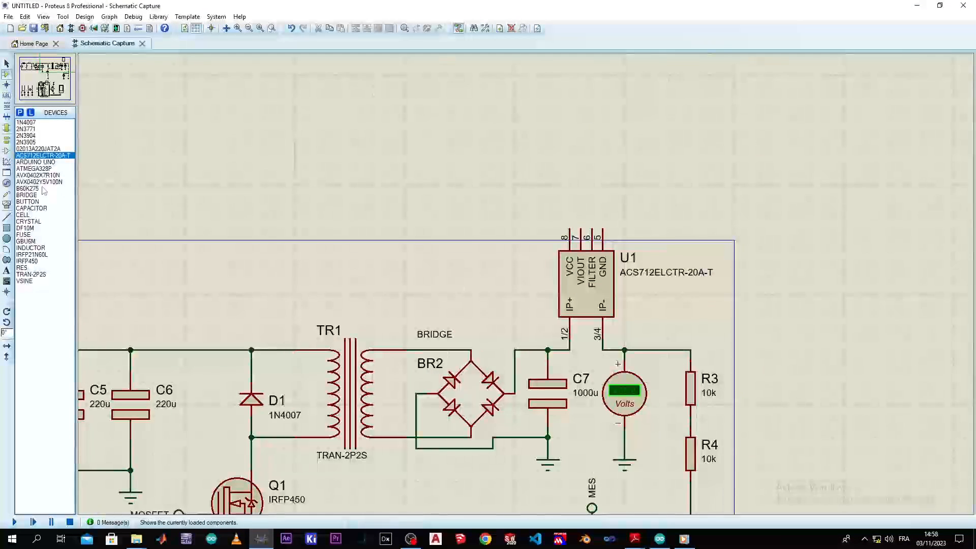
left_click(6, 139)
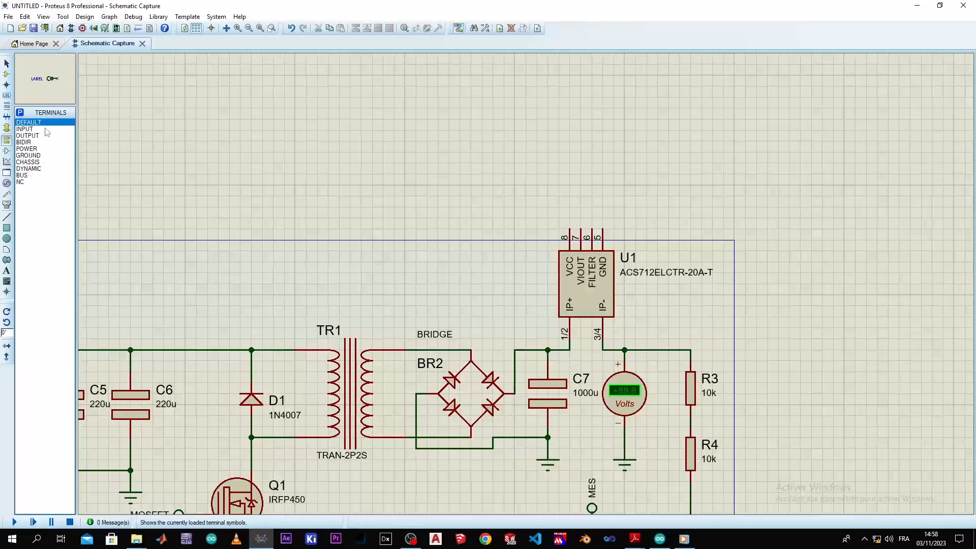
left_click(7, 322)
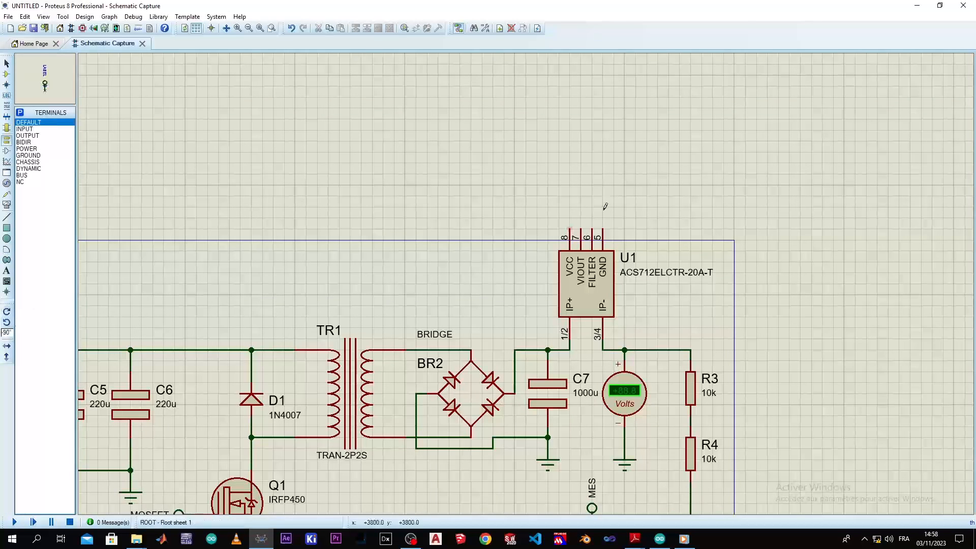
left_click(570, 211)
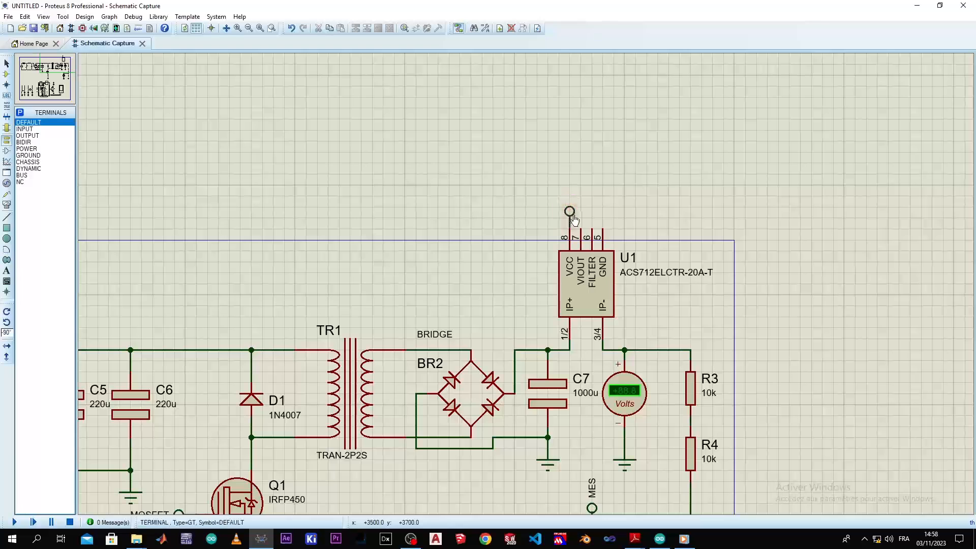
left_click(602, 211)
scroll(602, 213, "up", 2)
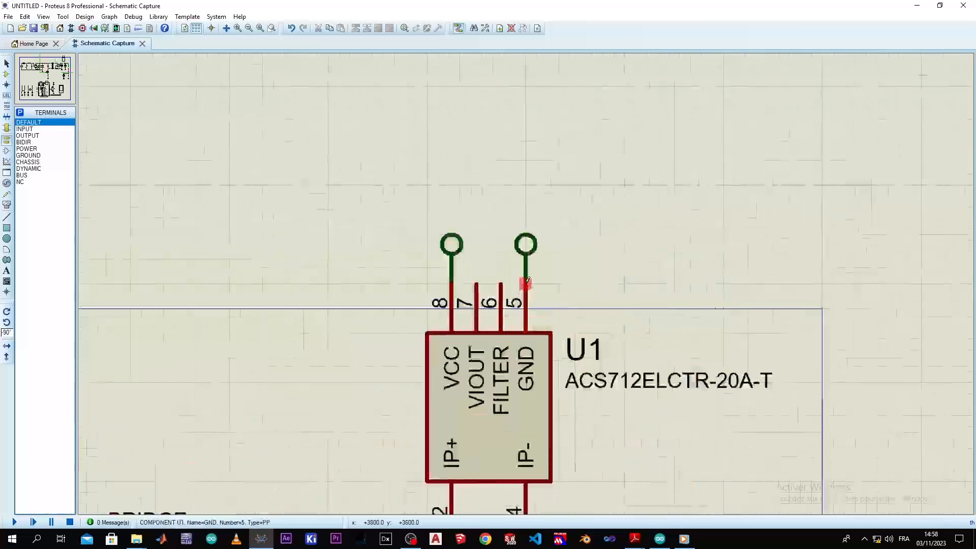
Label the terminal on the sensor's pin 8 as VCC and the one on pin 5 as GND
double_click(460, 266)
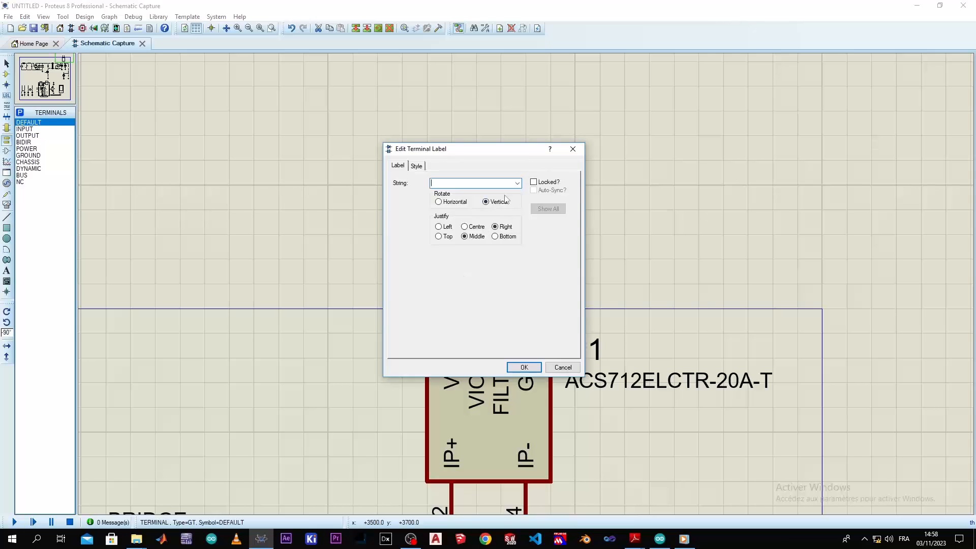
type("vcc")
key("Return")
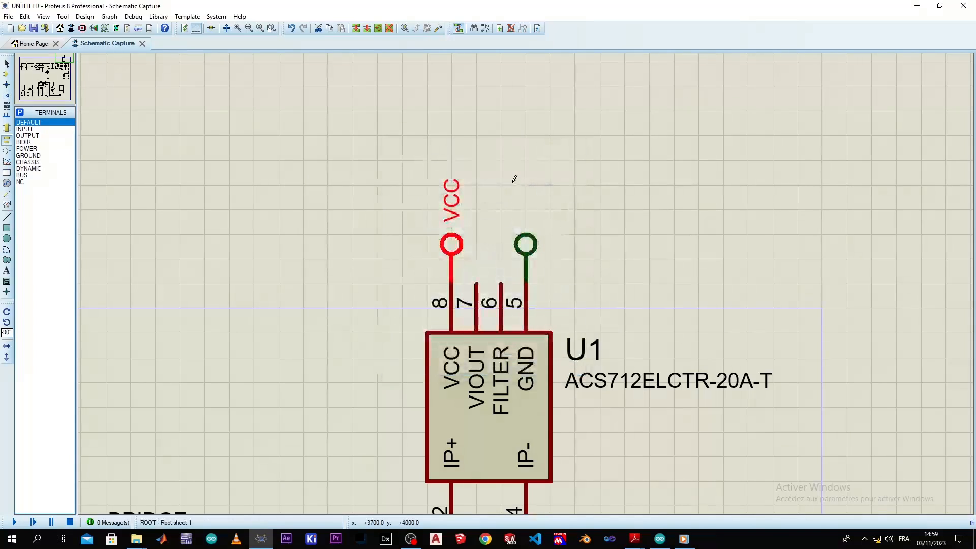
double_click(523, 245)
type("G")
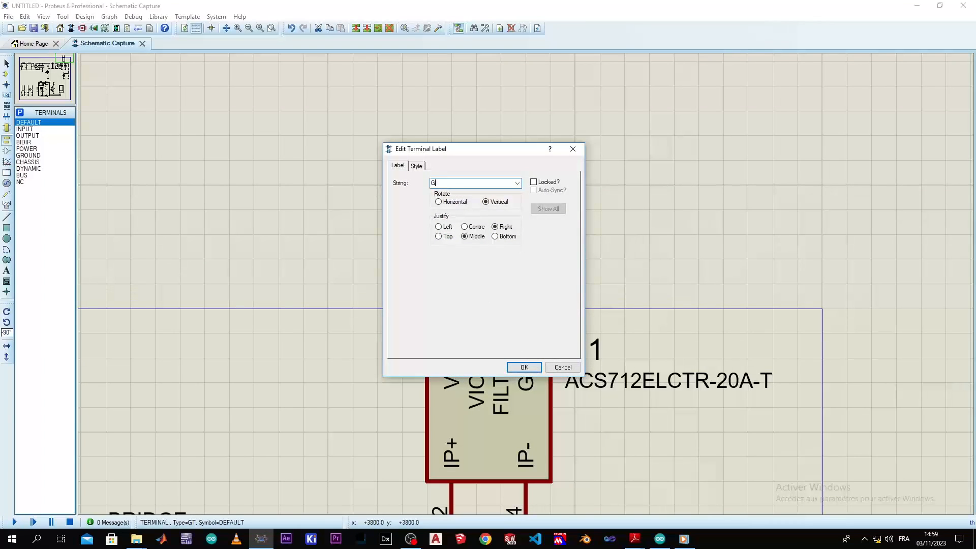
type("ND")
key("Return")
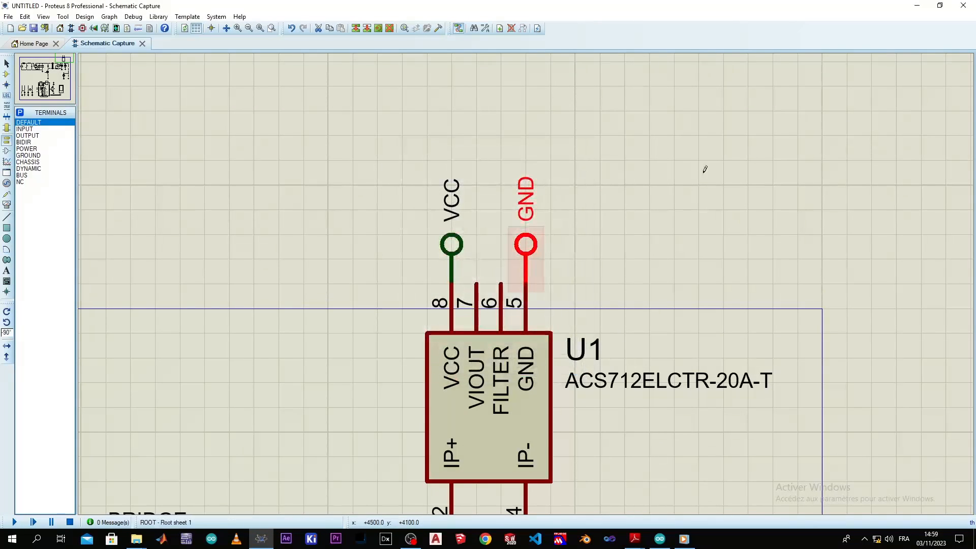
Examine the sensor's unconnected VIOUT and FILTER pins, the Arduino's pins and the complete power supply circuit
scroll(624, 241, "down", 1)
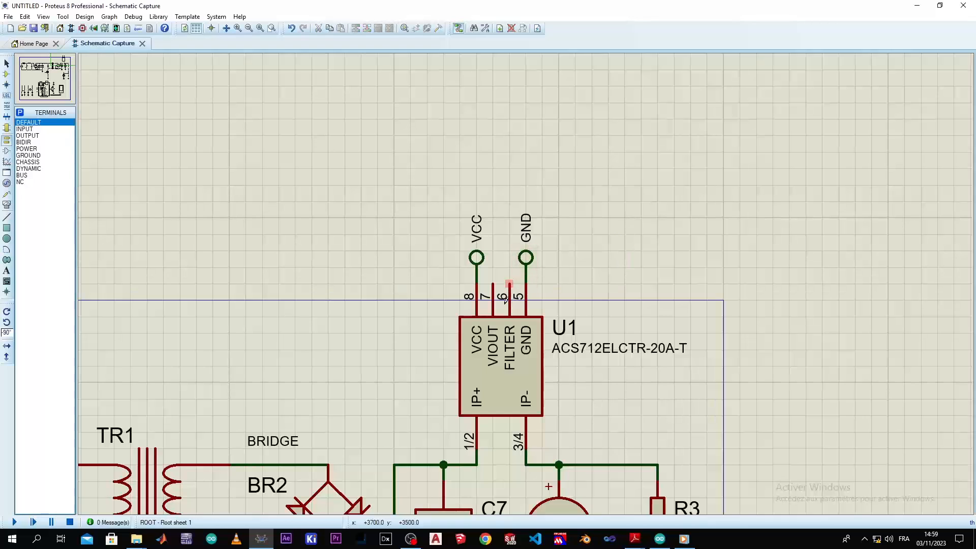
scroll(494, 280, "down", 3)
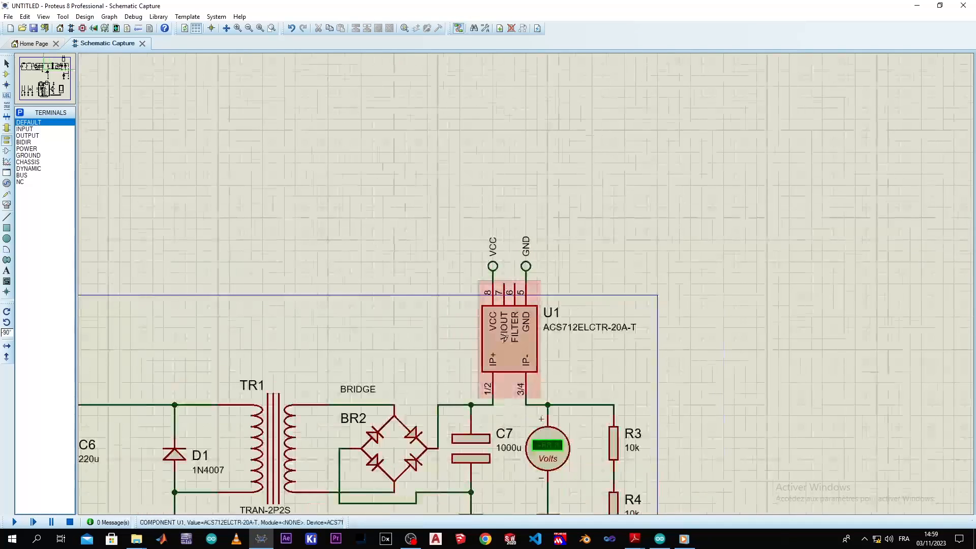
scroll(517, 340, "up", 2)
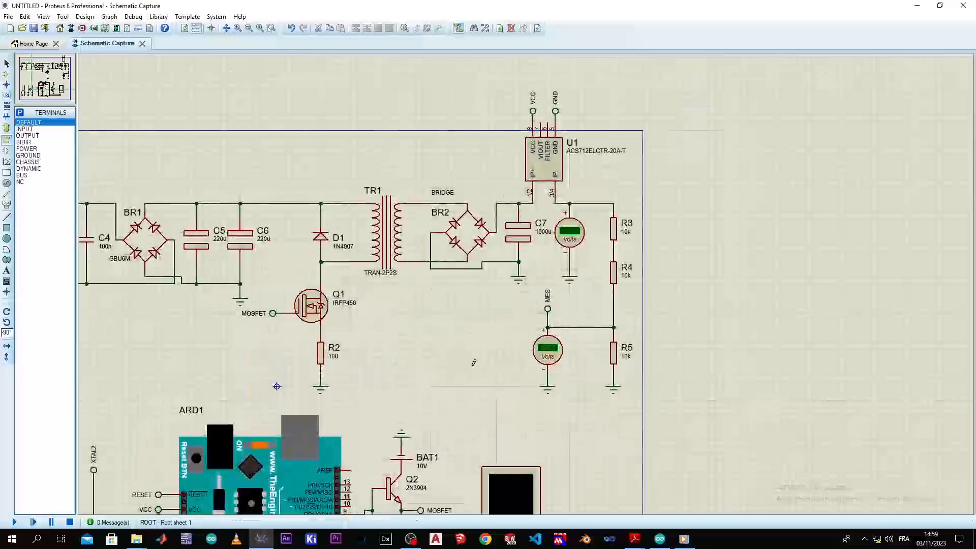
scroll(472, 366, "down", 1)
scroll(429, 417, "up", 1)
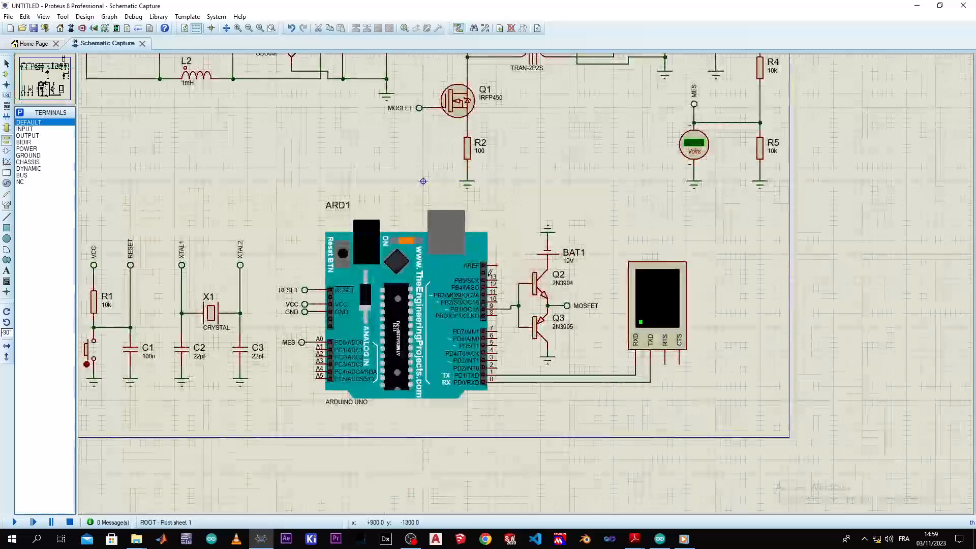
scroll(527, 284, "down", 1)
scroll(609, 223, "up", 1)
scroll(529, 279, "down", 1)
scroll(495, 211, "up", 4)
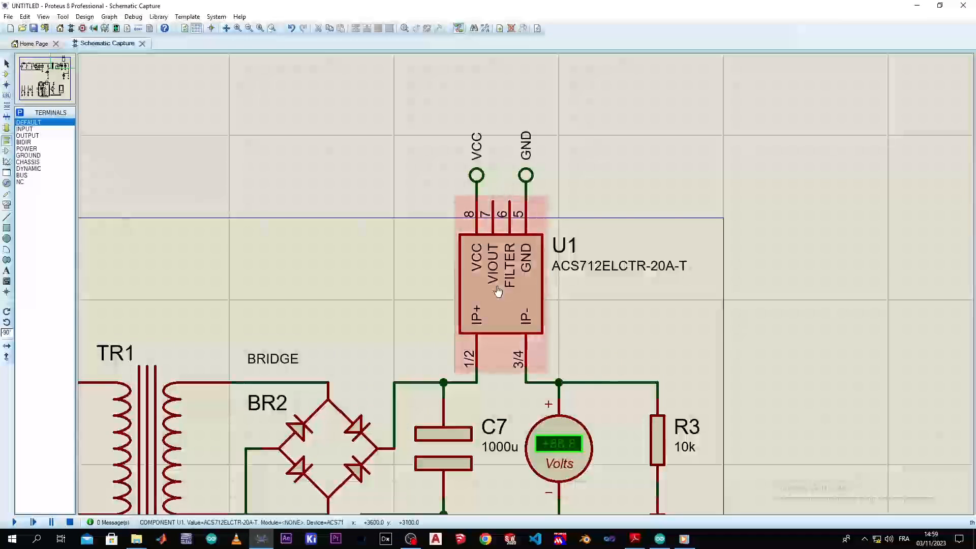
scroll(524, 283, "down", 1)
scroll(529, 290, "down", 2)
scroll(457, 285, "up", 1)
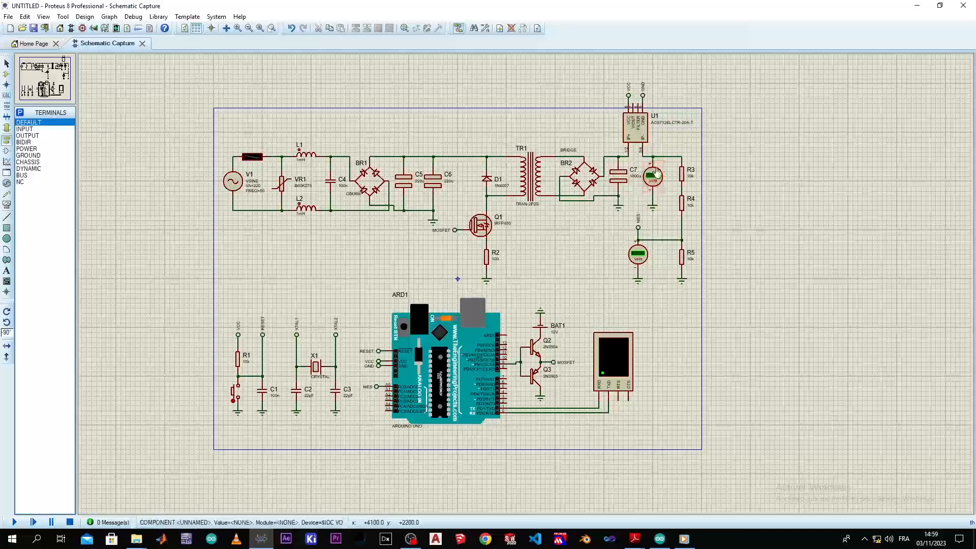
Run the simulation of the complete power supply with the ACS712 current sensor in series with its output
scroll(579, 198, "up", 1)
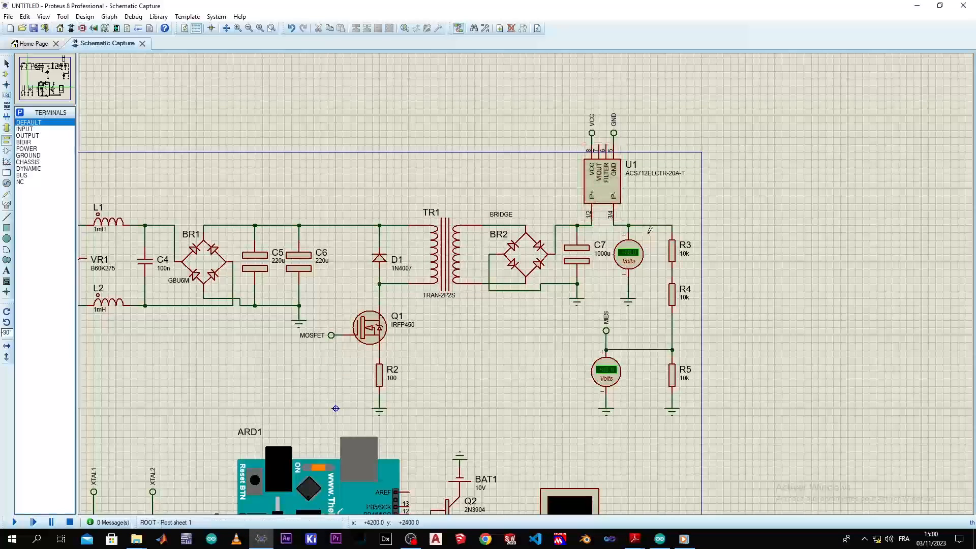
left_click(599, 145)
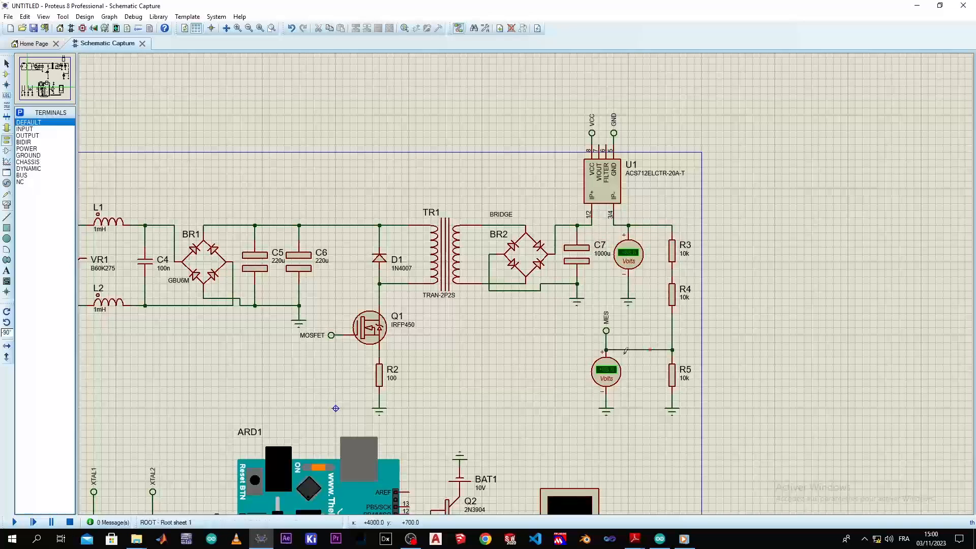
scroll(525, 283, "down", 3)
scroll(517, 341, "up", 1)
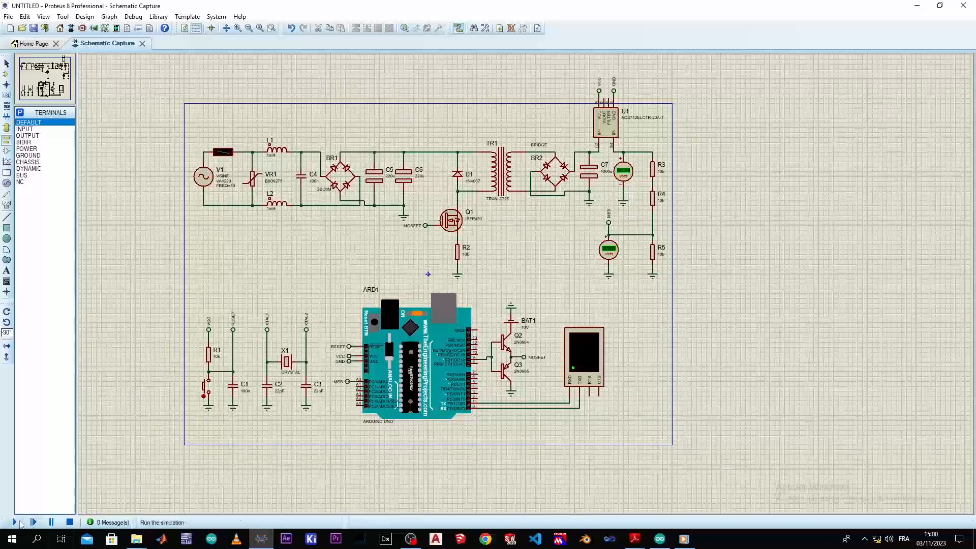
left_click(14, 522)
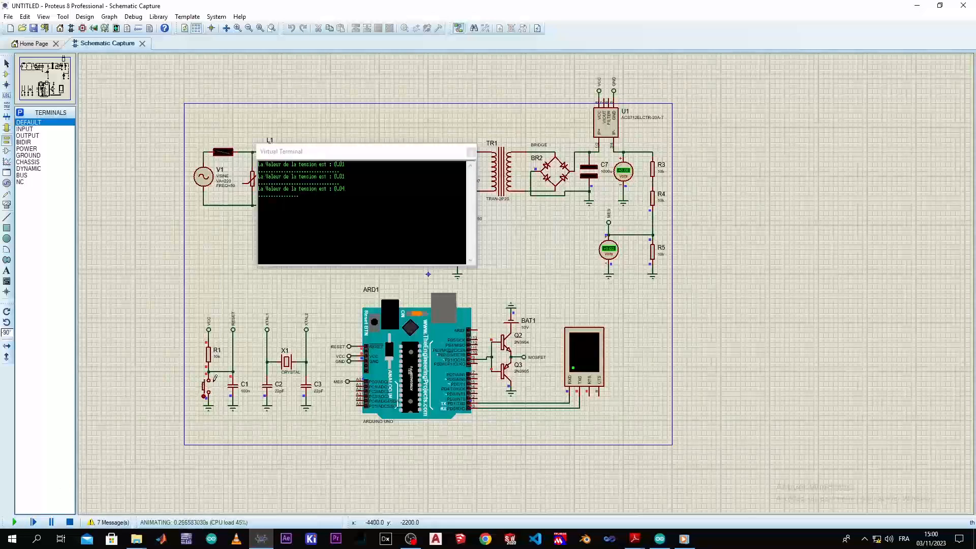
Examine the output voltmeter, the divider voltmeter at MES and the virtual terminal readings while the simulation runs
scroll(606, 138, "up", 3)
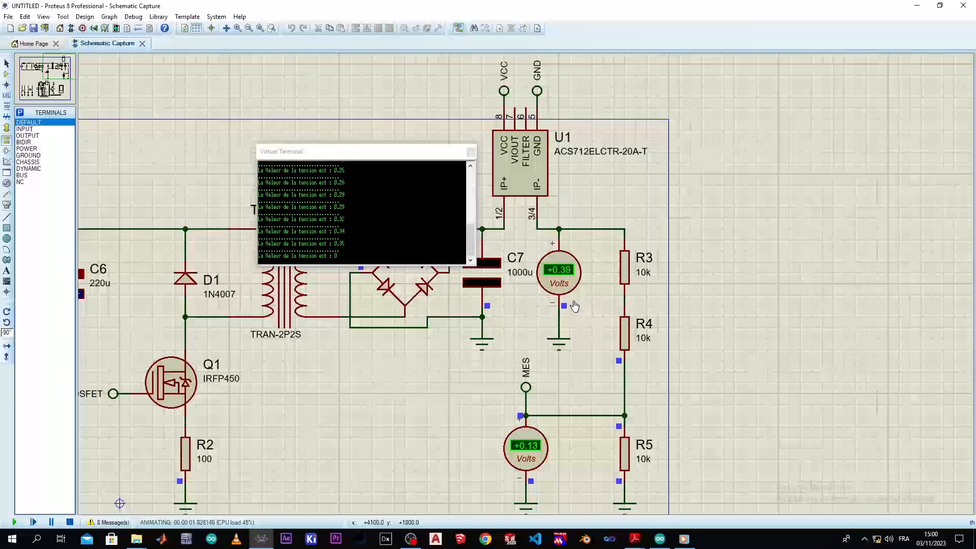
scroll(573, 305, "down", 2)
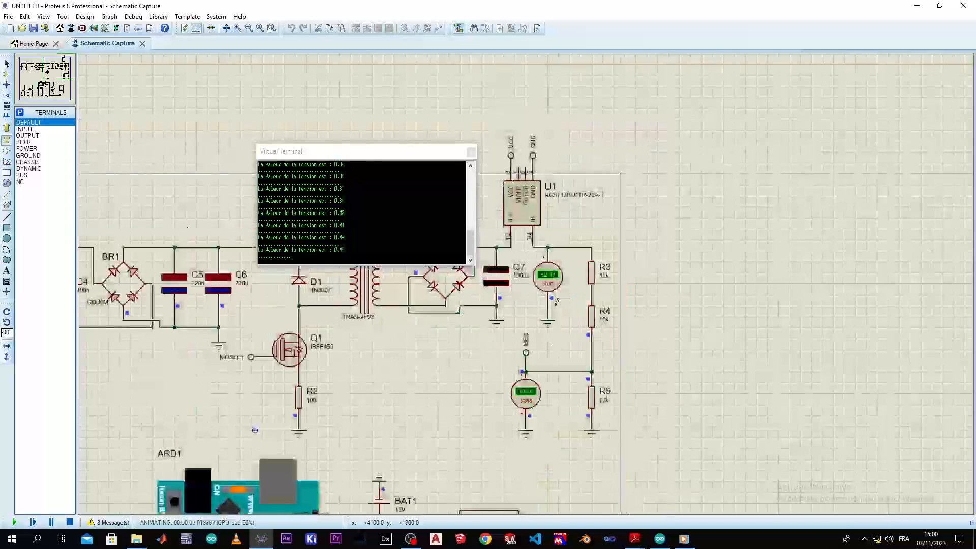
scroll(432, 372, "down", 1)
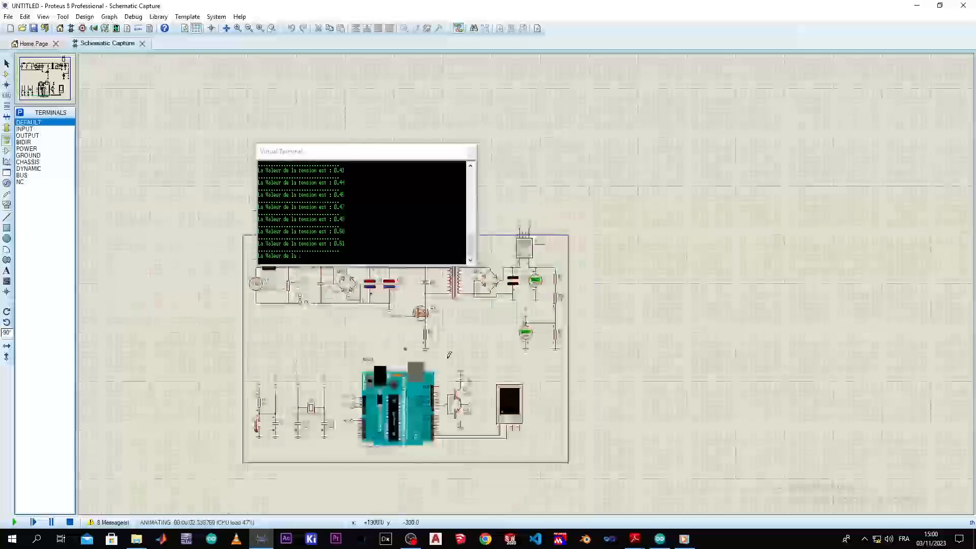
scroll(447, 357, "up", 1)
middle_click(620, 250)
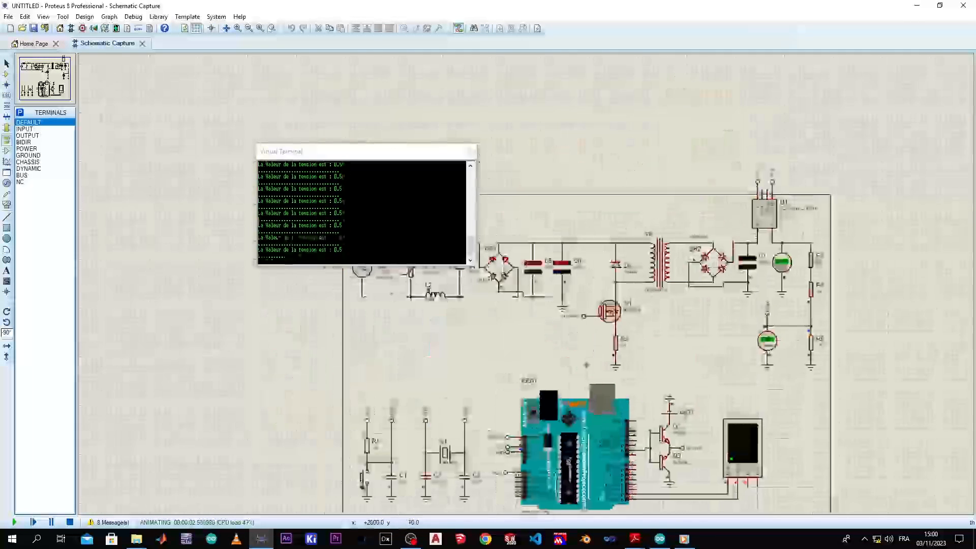
left_click(687, 346)
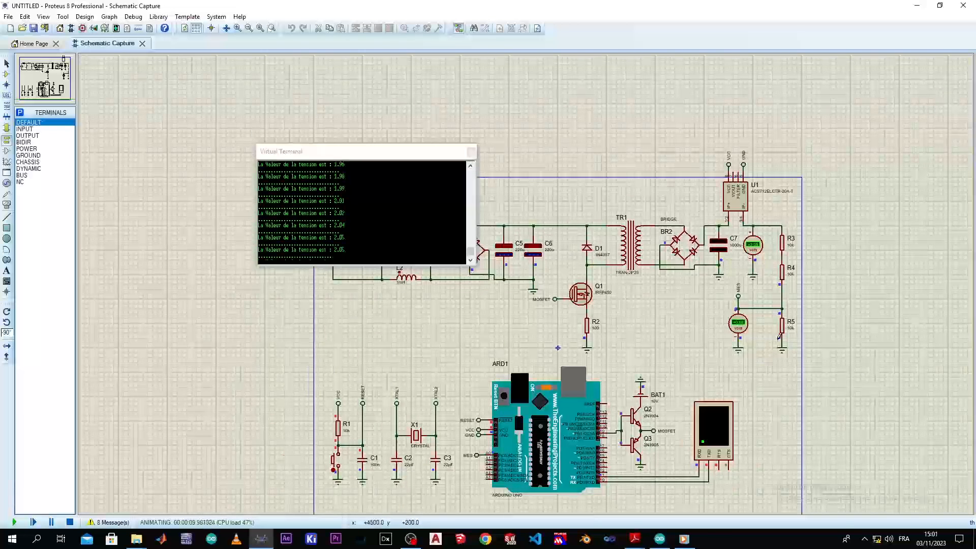
scroll(753, 259, "up", 2)
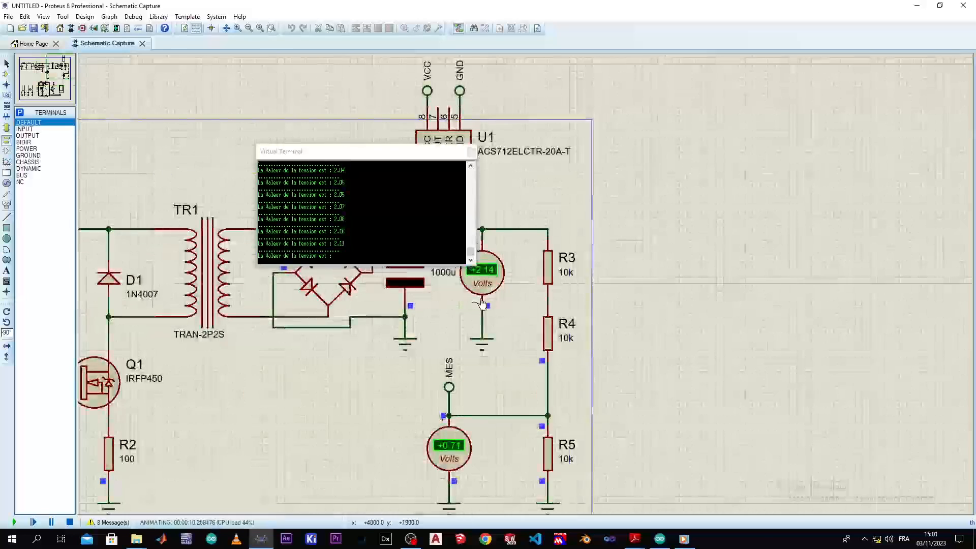
scroll(482, 304, "down", 2)
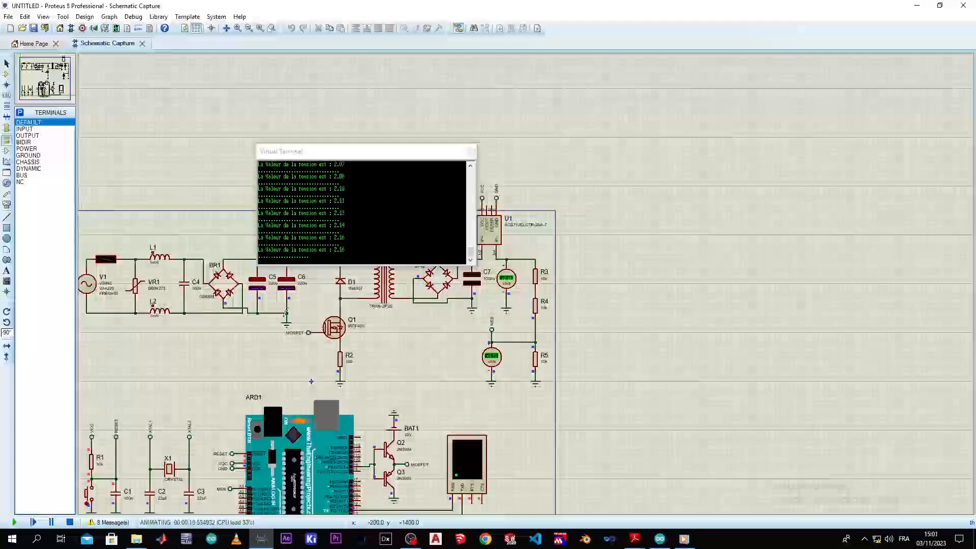
Select the mains-side circuit from V1 to C6 and compare it with the isolated output side of transformer TR1
scroll(311, 380, "up", 1)
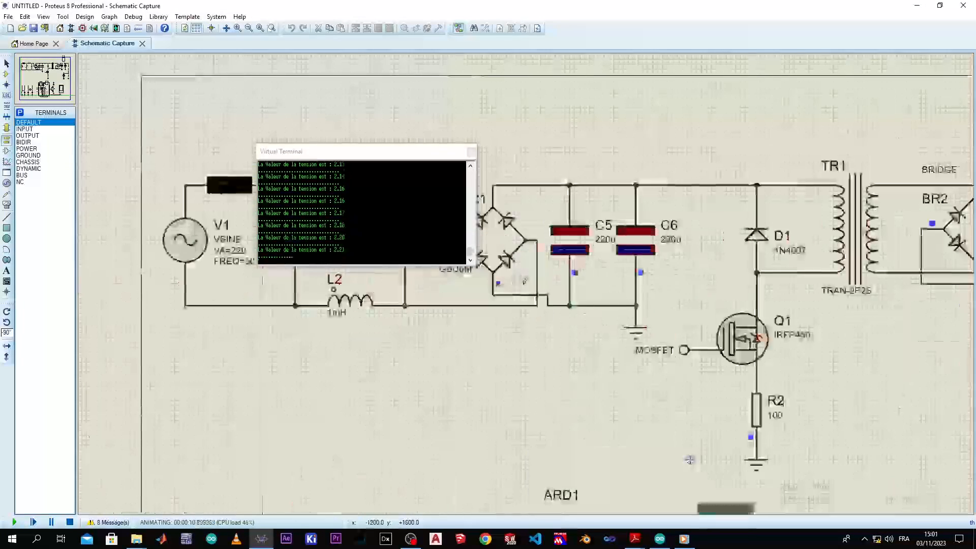
scroll(525, 281, "down", 1)
left_click_drag(635, 173, 248, 357)
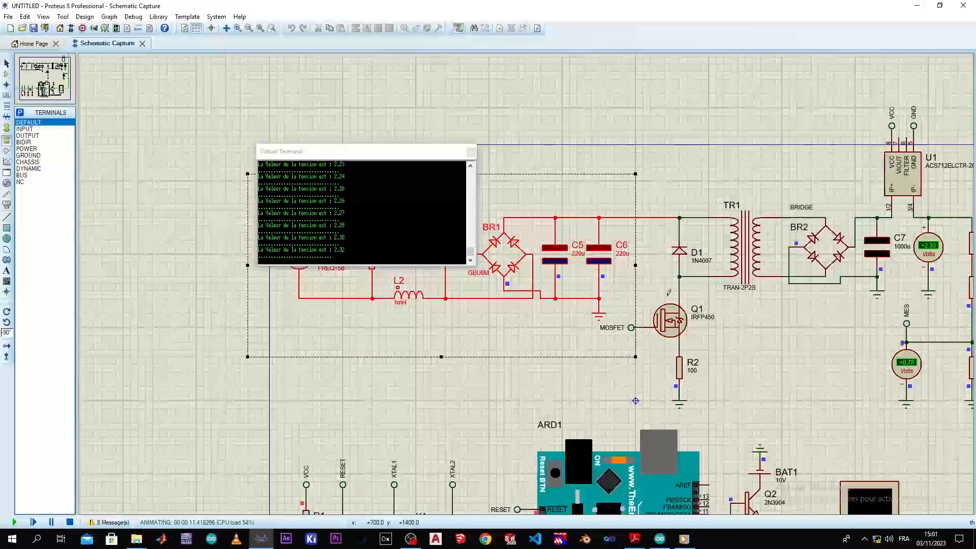
scroll(669, 292, "down", 1)
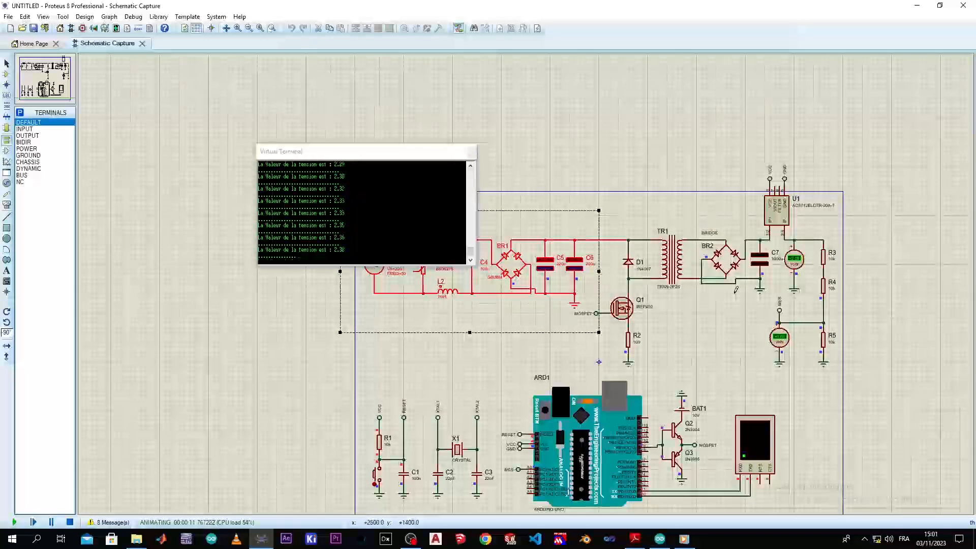
scroll(735, 293, "up", 1)
scroll(529, 275, "down", 1)
scroll(509, 272, "up", 1)
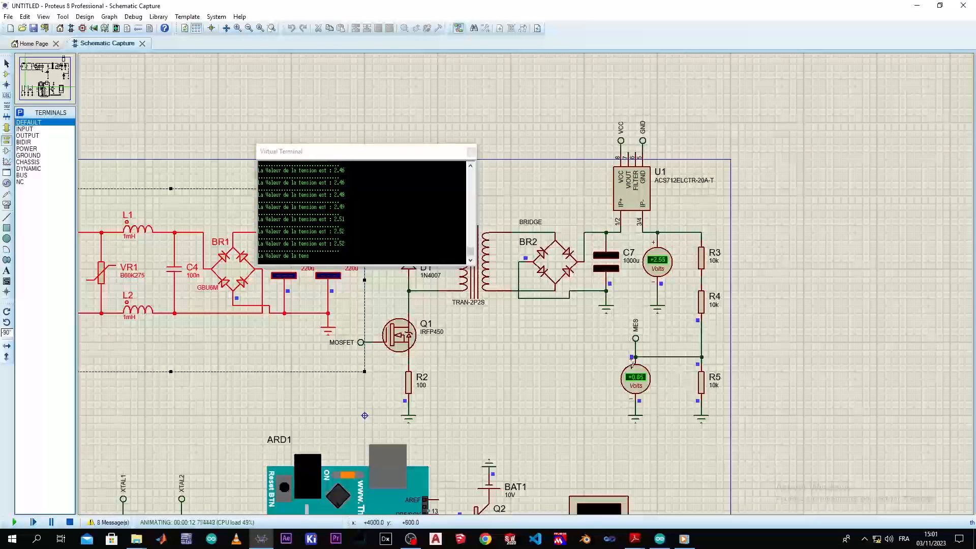
scroll(625, 386, "down", 1)
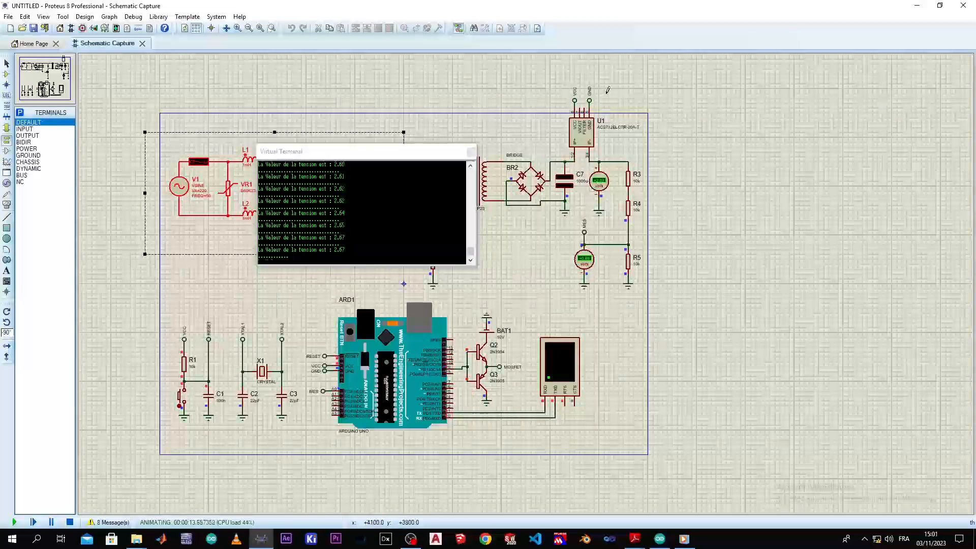
Examine the ACS712 sensor's pins and its series connection between C7 and the output voltmeter in the running circuit
scroll(570, 116, "up", 2)
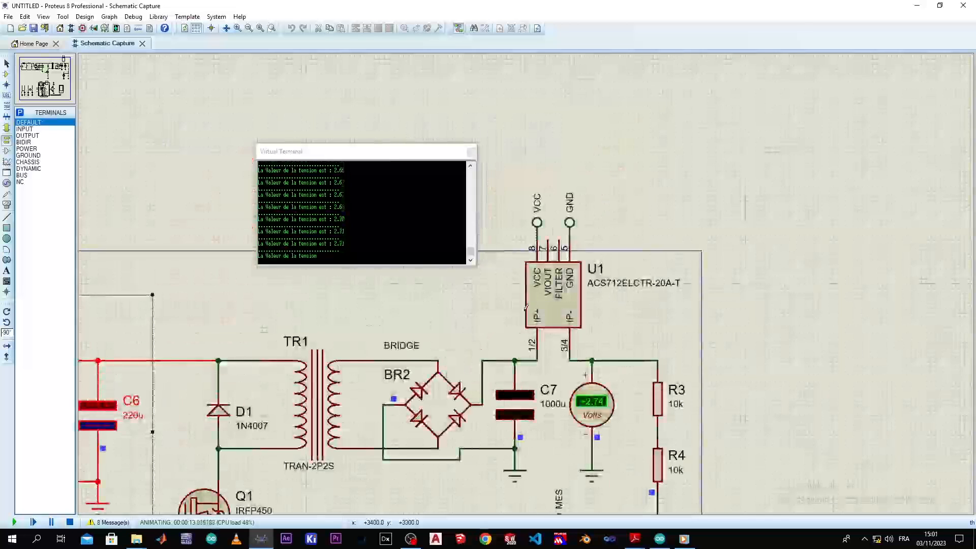
scroll(525, 307, "up", 2)
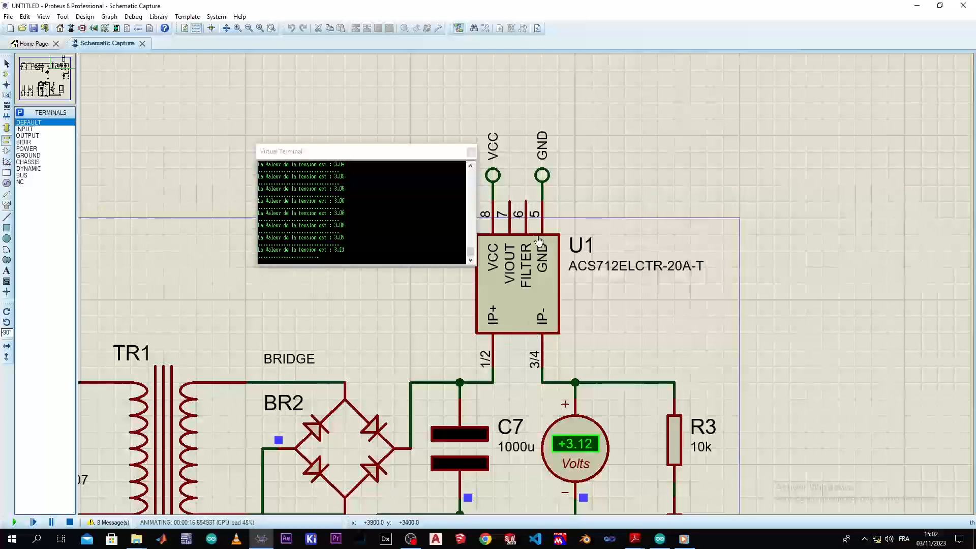
scroll(401, 364, "down", 1)
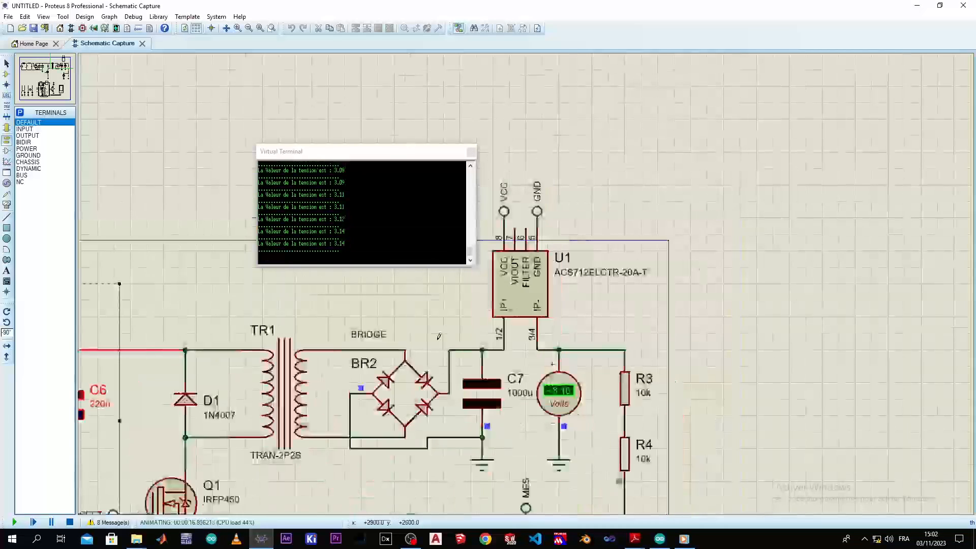
scroll(402, 364, "down", 1)
scroll(545, 371, "up", 1)
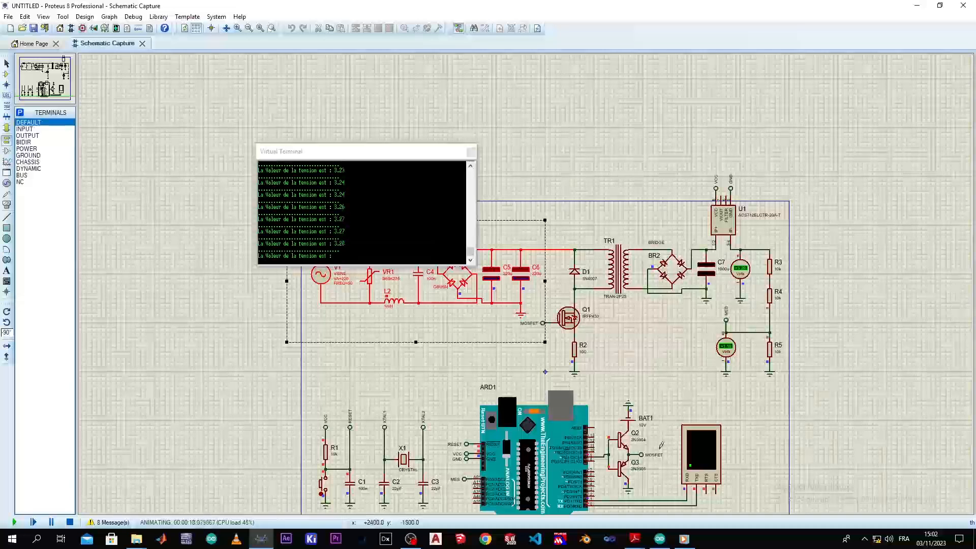
Switch to the Arduino IDE and inspect the voltage regulation condition in the Alim sketch
left_click(659, 539)
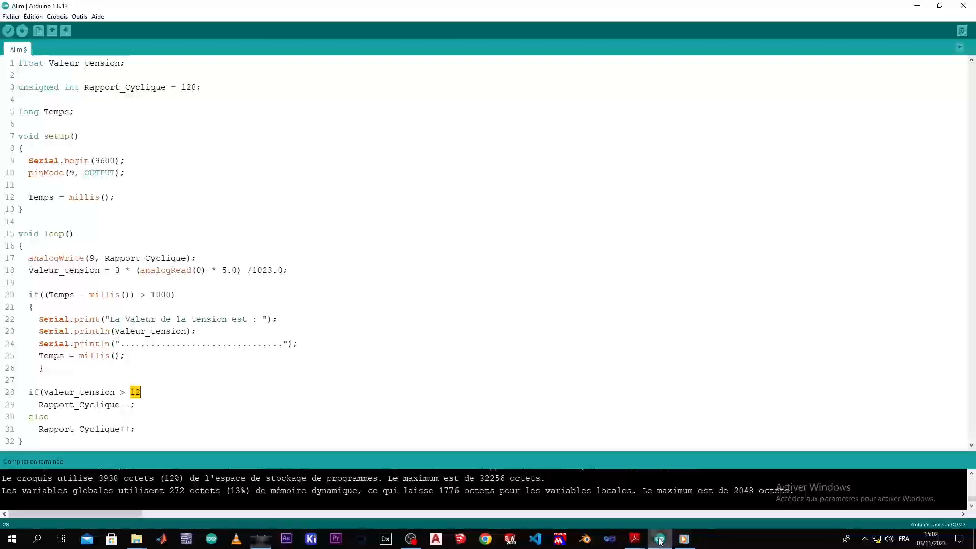
left_click(207, 406)
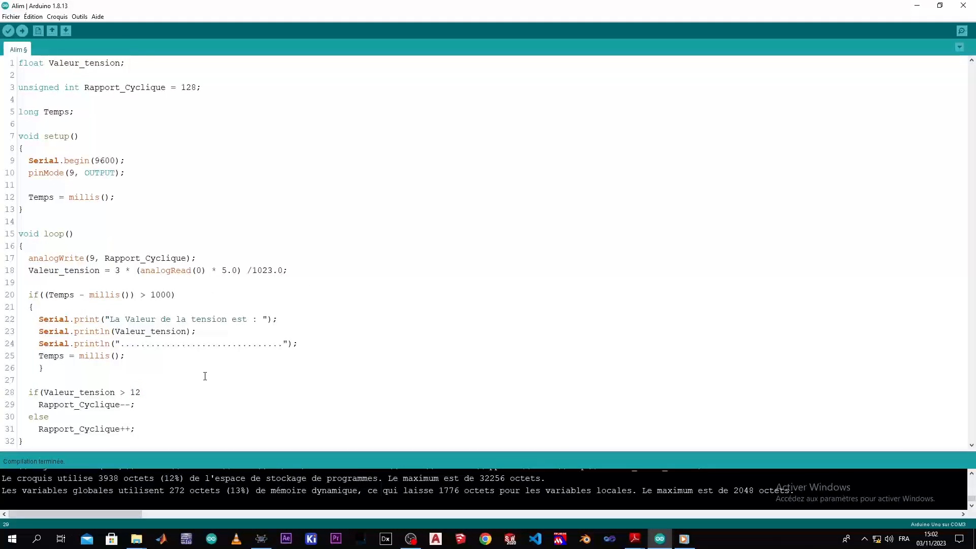